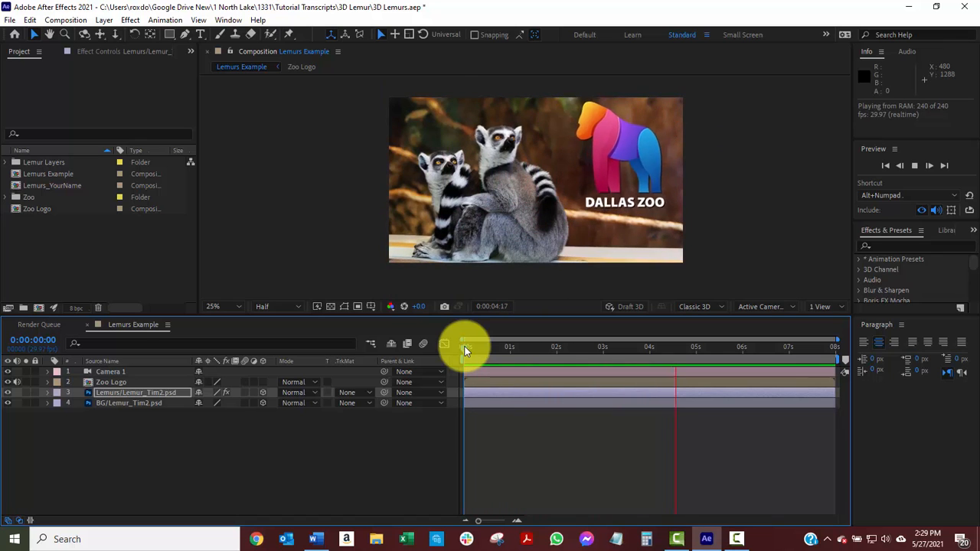
Step: Preview the finished Lemurs Example composition from its start, stopping around the five-second mark
{"action": "key", "text": "space"}
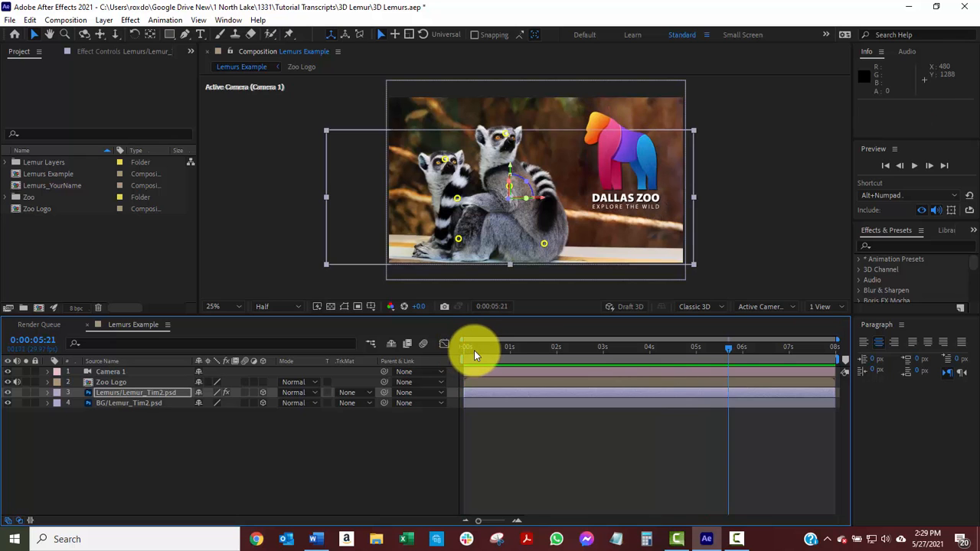
{"action": "left_click", "coordinate": [464, 349]}
{"action": "key", "text": "space"}
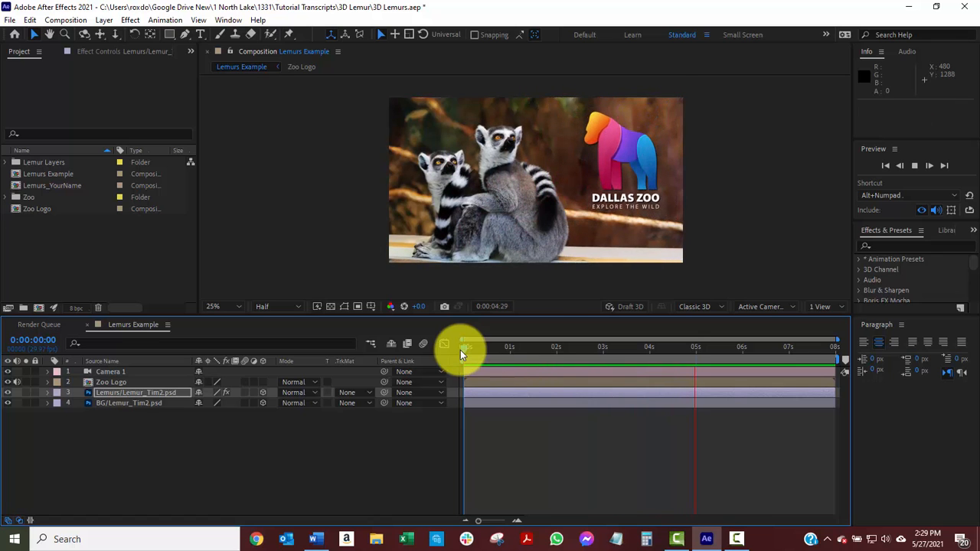
{"action": "key", "text": "space"}
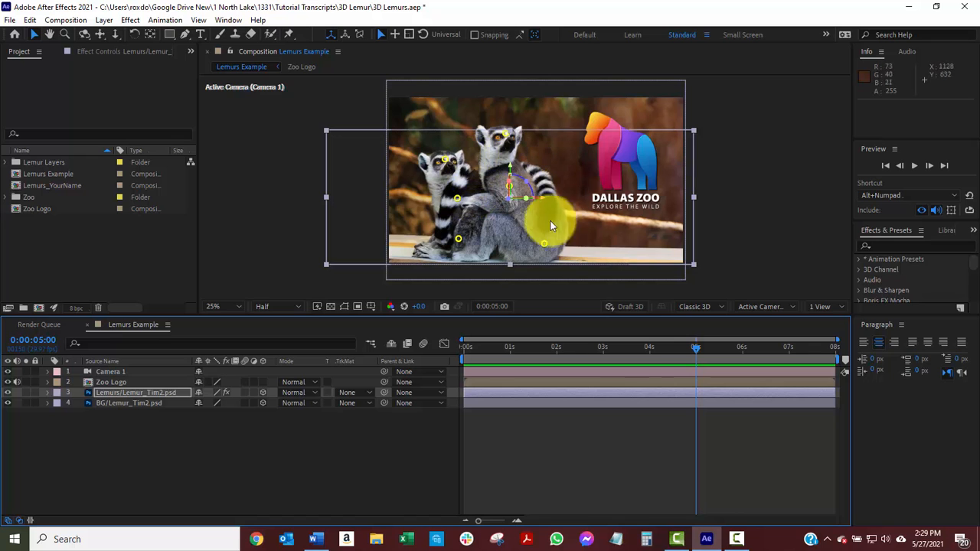
{"action": "mouse_move", "coordinate": [695, 349]}
{"action": "left_mouse_down"}
{"action": "mouse_move", "coordinate": [432, 354]}
{"action": "mouse_move", "coordinate": [707, 358]}
{"action": "mouse_move", "coordinate": [695, 362]}
{"action": "left_mouse_up"}
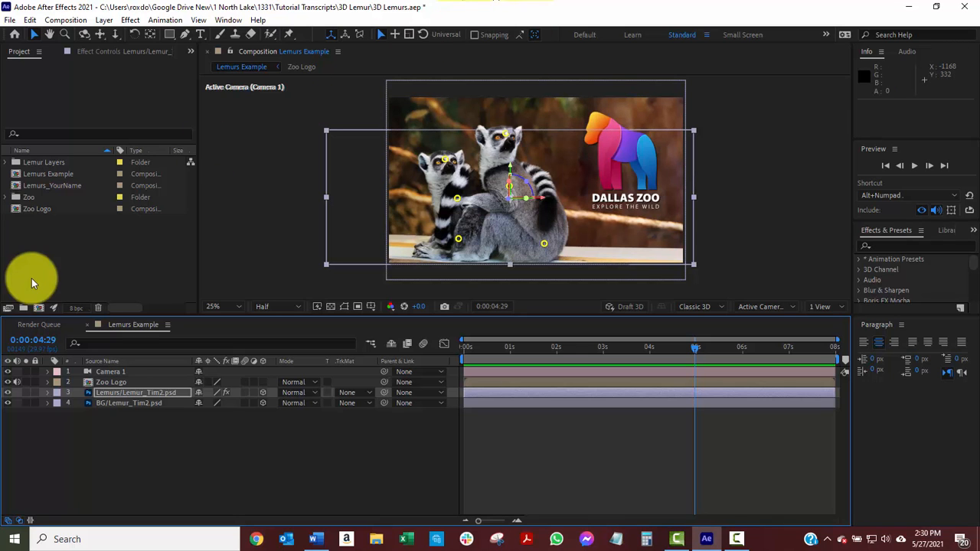
Step: Create a composition named Lemurs_YourName using the HDTV 1080 29.97 preset with a duration of 0:00:08:00
{"action": "left_click", "coordinate": [40, 308]}
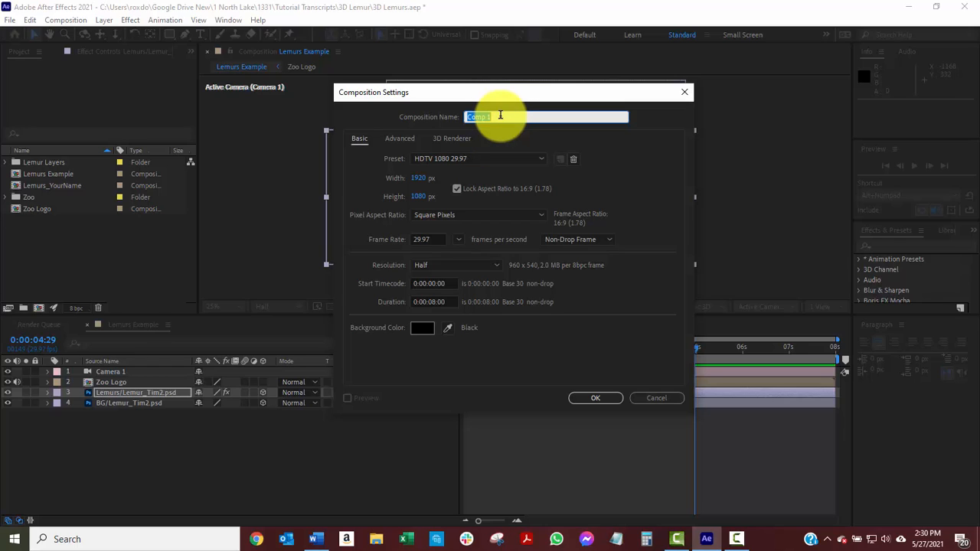
{"action": "type", "text": "Lemurs_YourName"}
{"action": "left_click", "coordinate": [429, 302]}
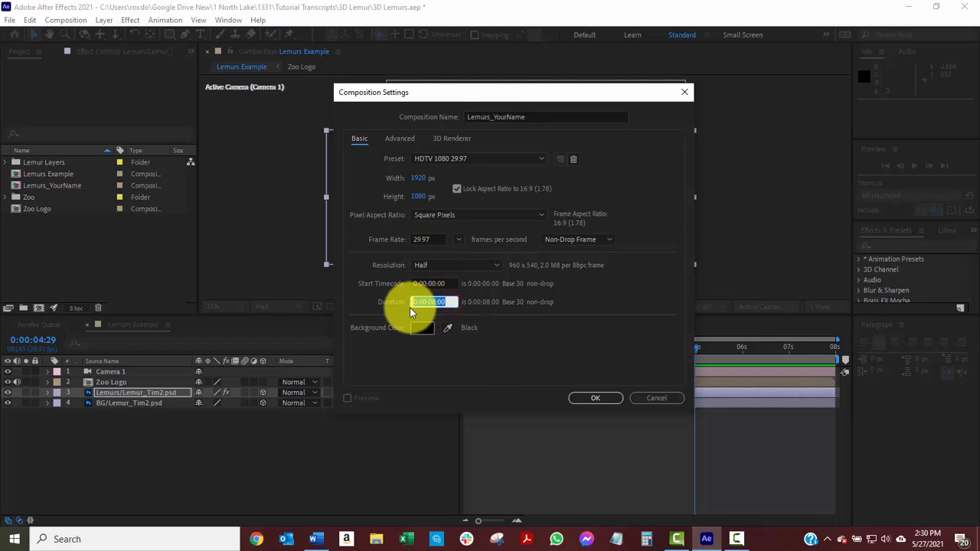
{"action": "left_click", "coordinate": [506, 341]}
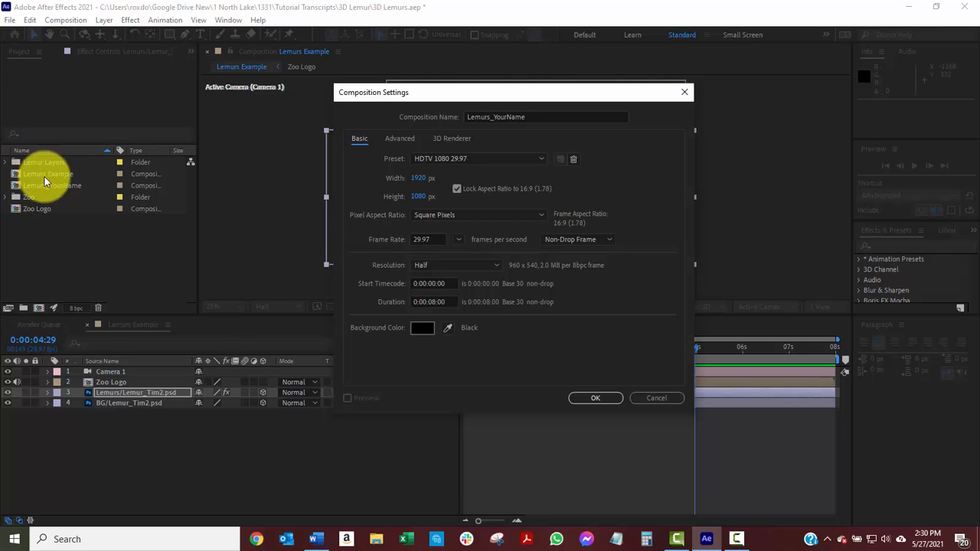
{"action": "left_click", "coordinate": [597, 399]}
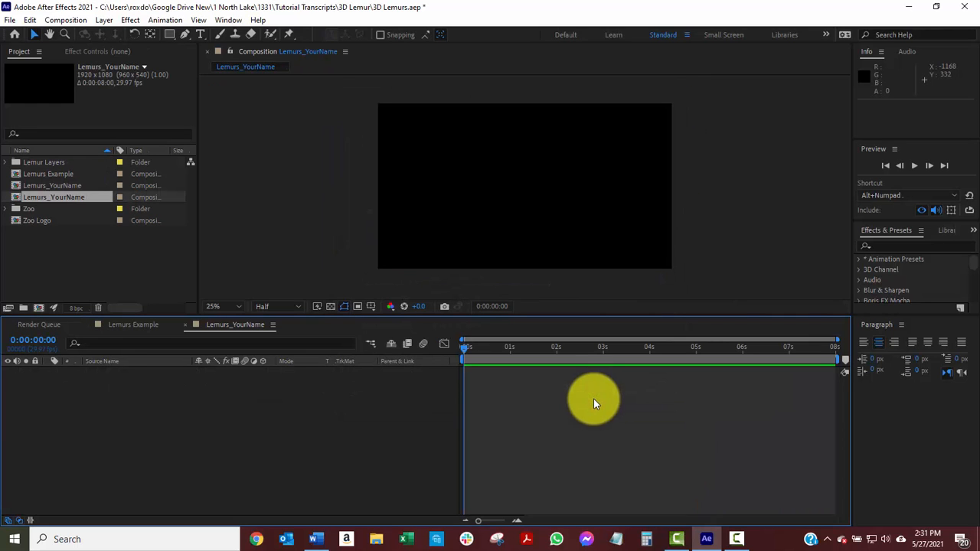
Step: Add BG/Lemur_Tim2.psd and Lemurs/Lemur_Tim2.psd from the Lemur Layers folder to the Lemurs_YourName composition
{"action": "left_click", "coordinate": [6, 163]}
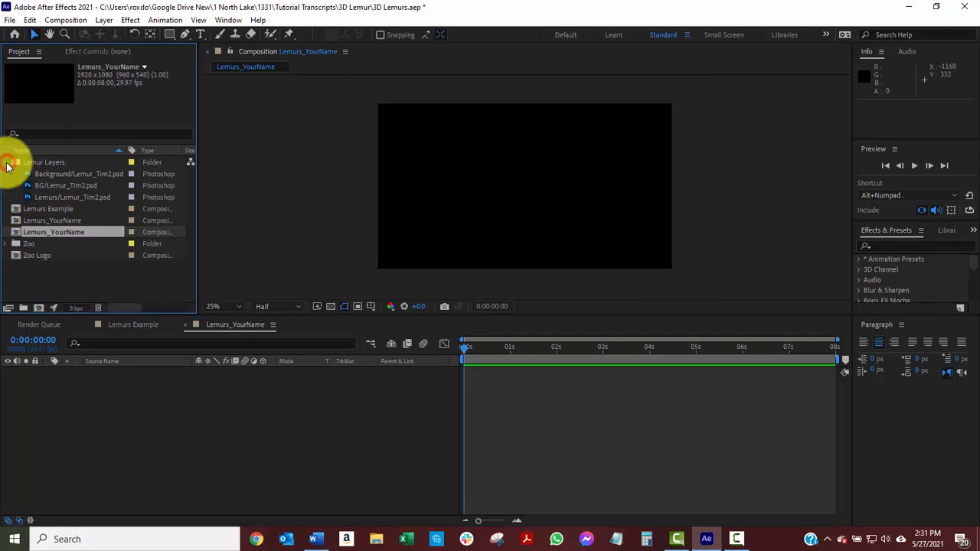
{"action": "left_click", "coordinate": [53, 186]}
{"action": "left_click", "coordinate": [53, 196], "text": "shift"}
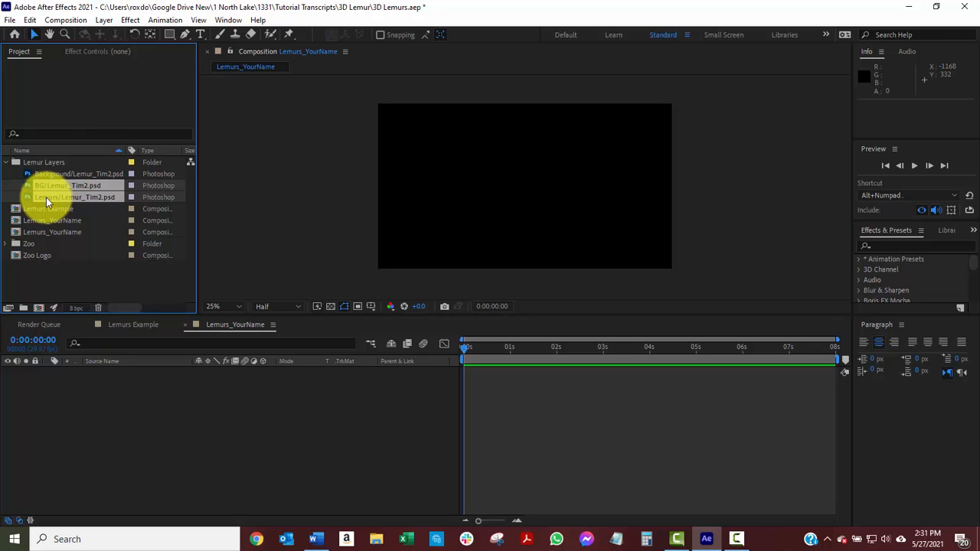
{"action": "left_click_drag", "start_coordinate": [48, 196], "coordinate": [69, 416]}
{"action": "left_click", "coordinate": [170, 424]}
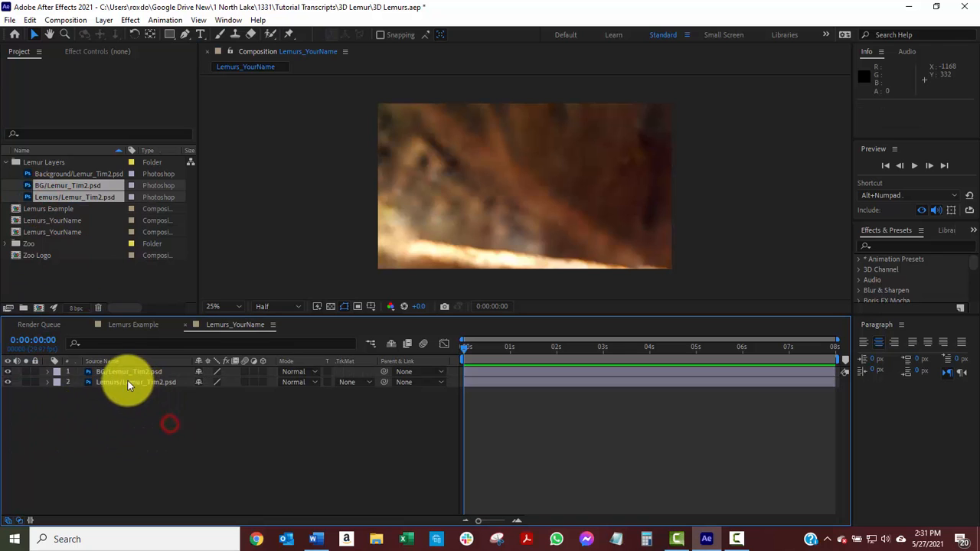
Step: Move the BG/Lemur_Tim2.psd layer below Lemurs/Lemur_Tim2.psd and make both layers 3D
{"action": "left_click", "coordinate": [125, 373]}
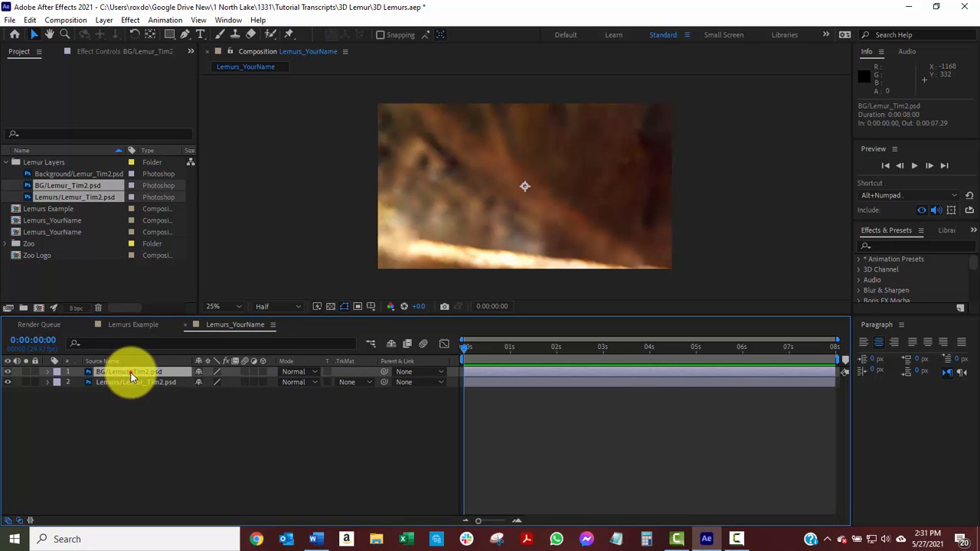
{"action": "left_click_drag", "start_coordinate": [131, 376], "coordinate": [134, 395]}
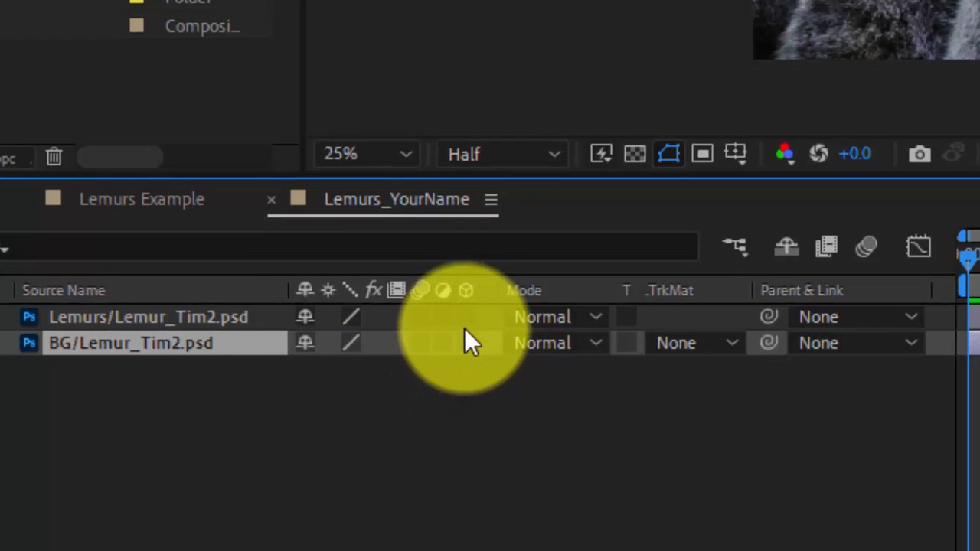
{"action": "left_click", "coordinate": [465, 317]}
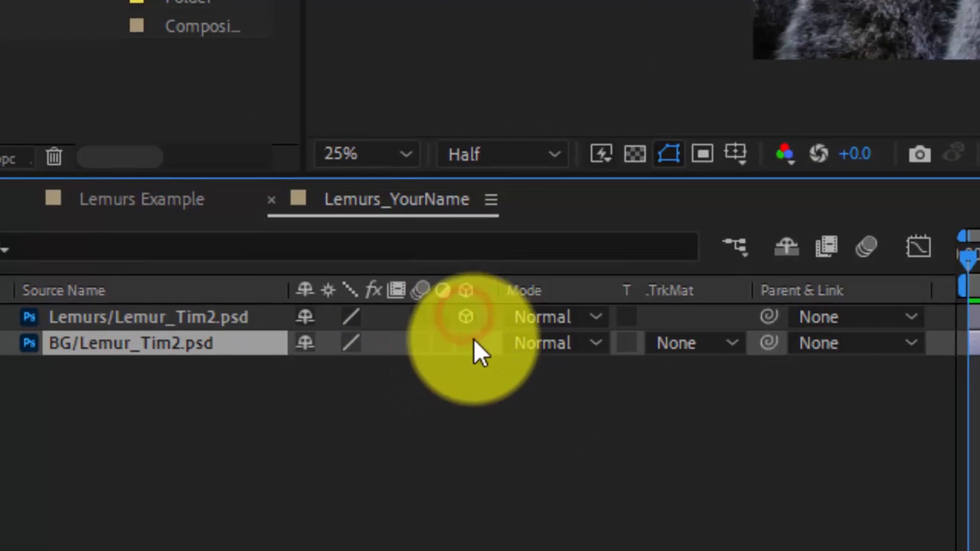
{"action": "left_click", "coordinate": [466, 343]}
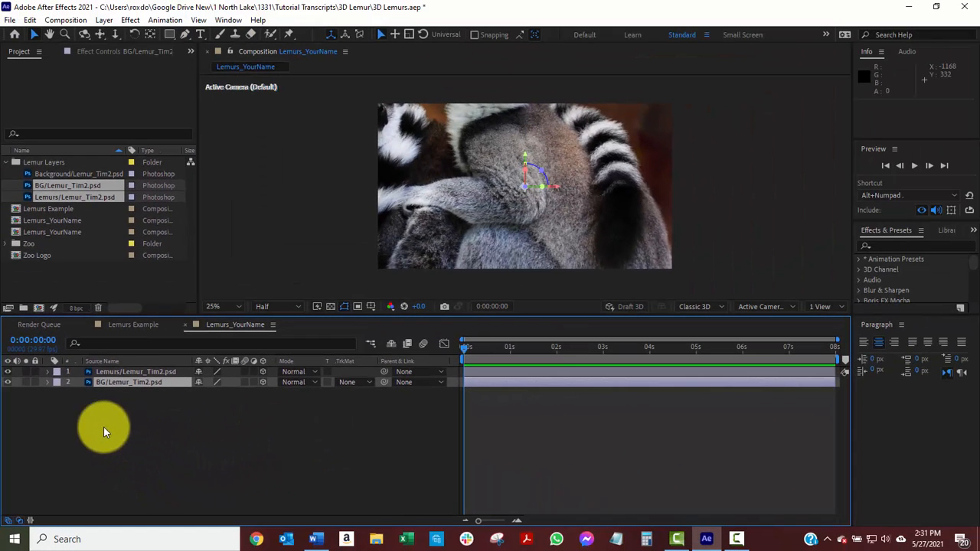
Step: Collapse the Lemur Layers folder and add the Zoo Logo composition as the topmost layer, with the current time at 0:00:00:00
{"action": "left_click", "coordinate": [5, 163]}
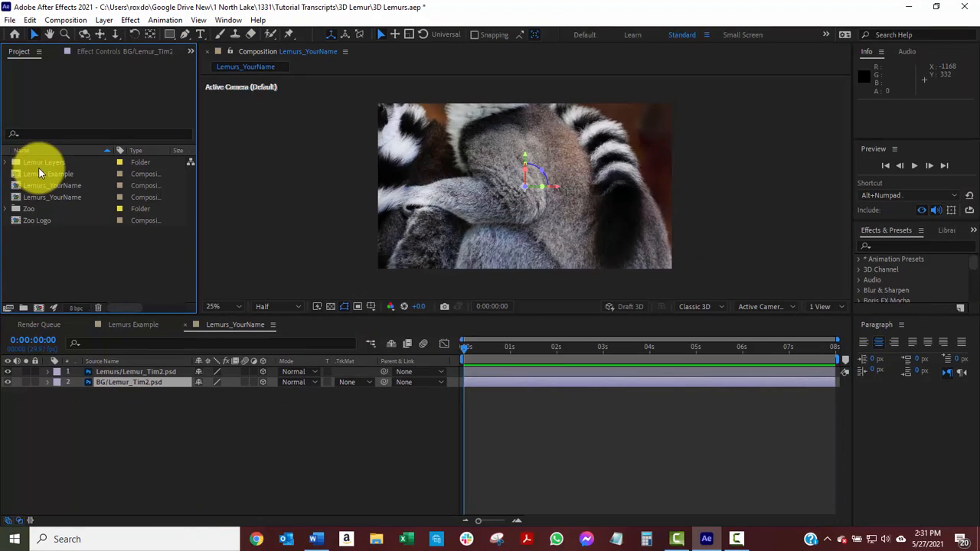
{"action": "left_click", "coordinate": [29, 221]}
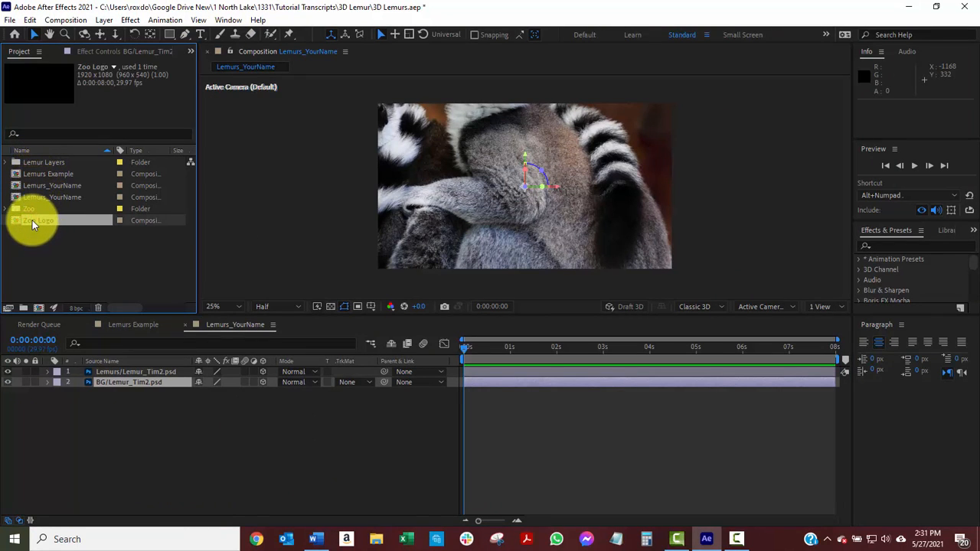
{"action": "left_click_drag", "start_coordinate": [32, 221], "coordinate": [101, 371]}
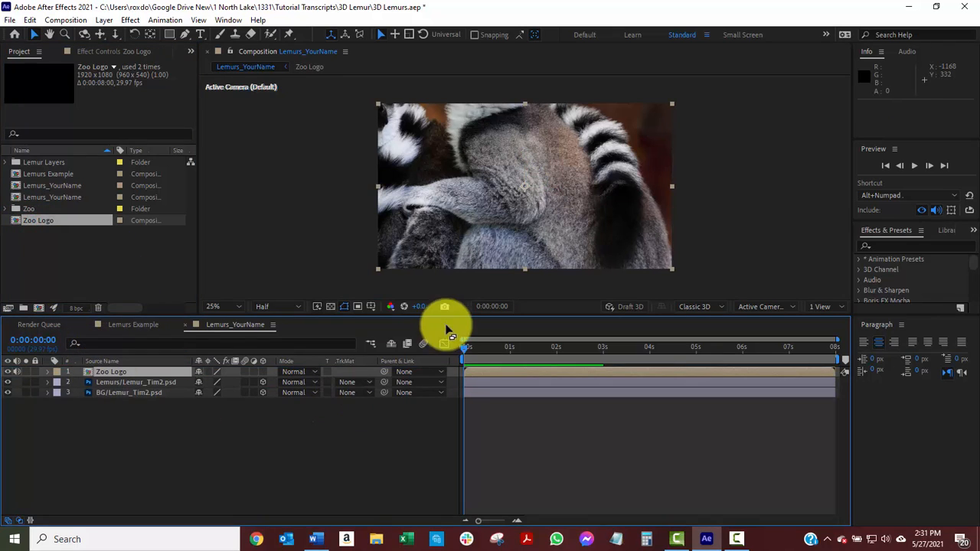
{"action": "left_click_drag", "start_coordinate": [467, 347], "coordinate": [437, 363]}
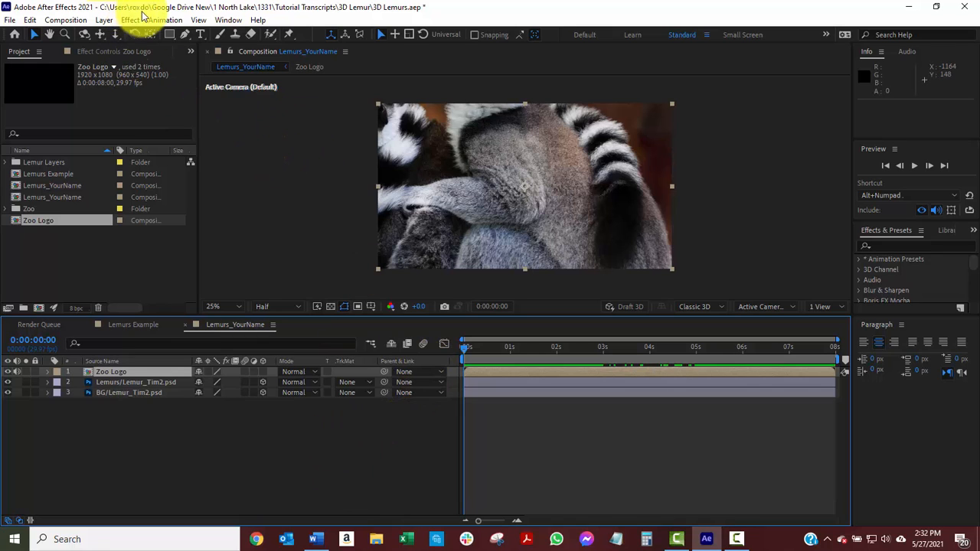
Step: Switch the composition viewer to the 2 Views layout
{"action": "left_click", "coordinate": [201, 21]}
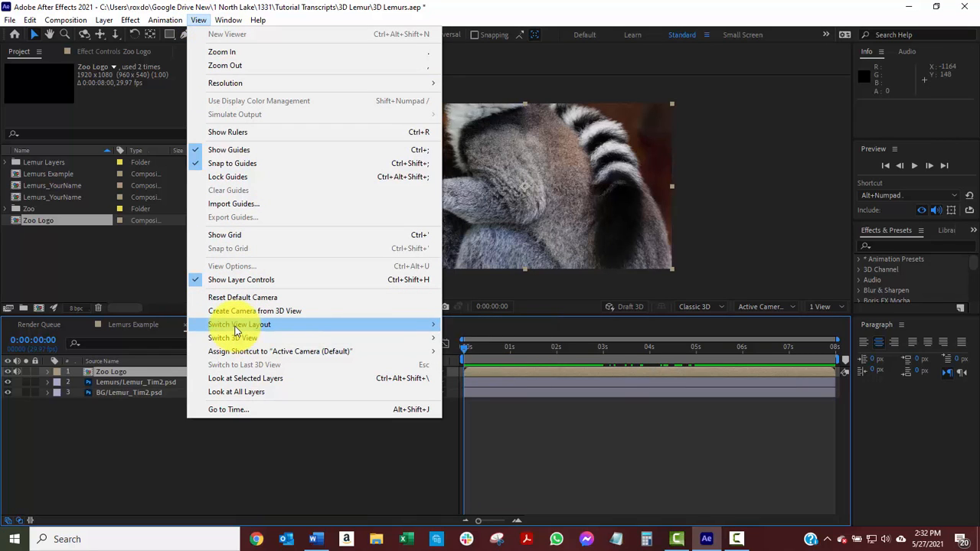
{"action": "mouse_move", "coordinate": [246, 324]}
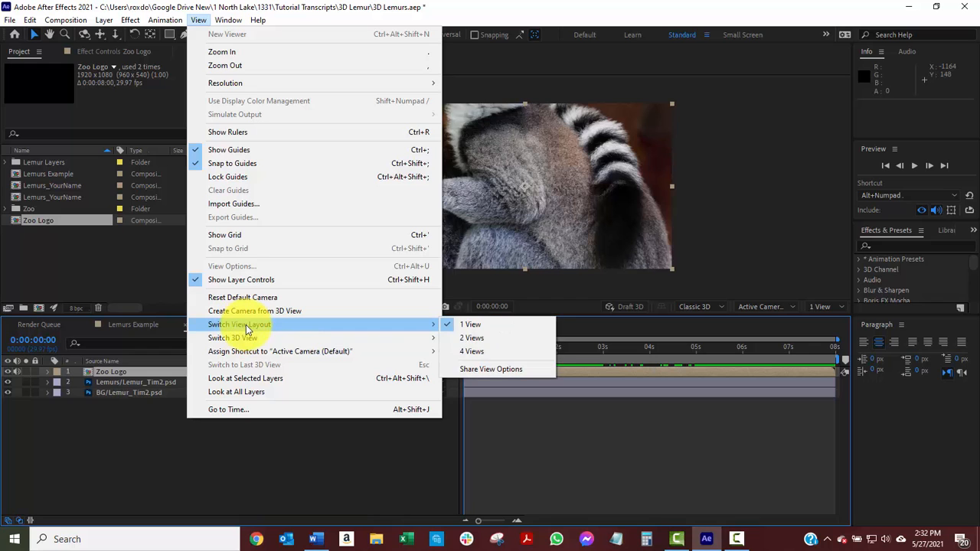
{"action": "left_click", "coordinate": [479, 339]}
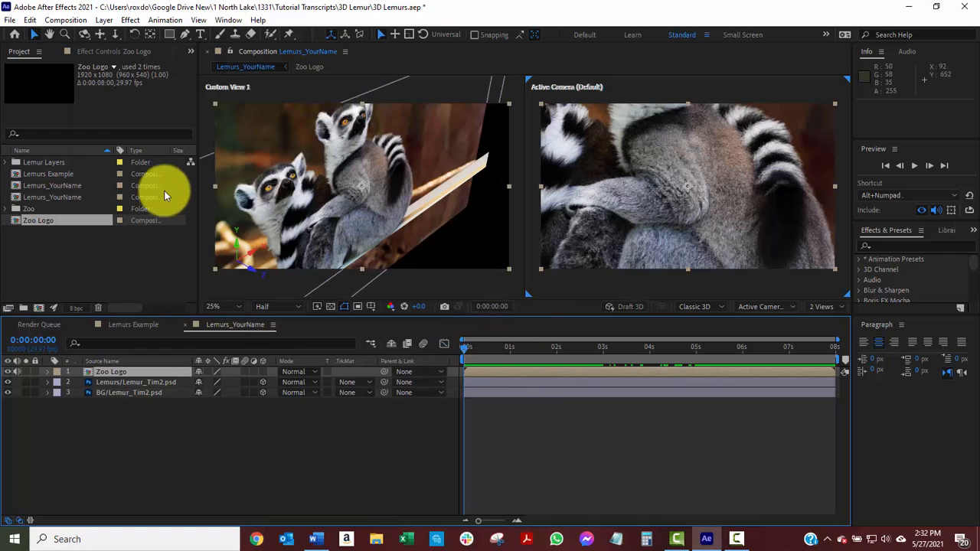
Step: Set the first of the two views to Custom View 1 and make the Active Camera view the current one
{"action": "left_click", "coordinate": [356, 202]}
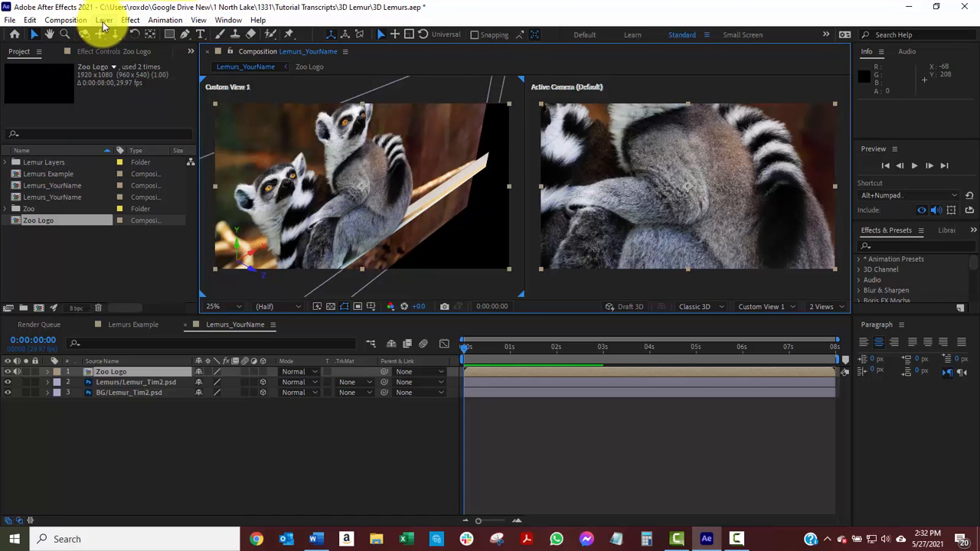
{"action": "left_click", "coordinate": [198, 19]}
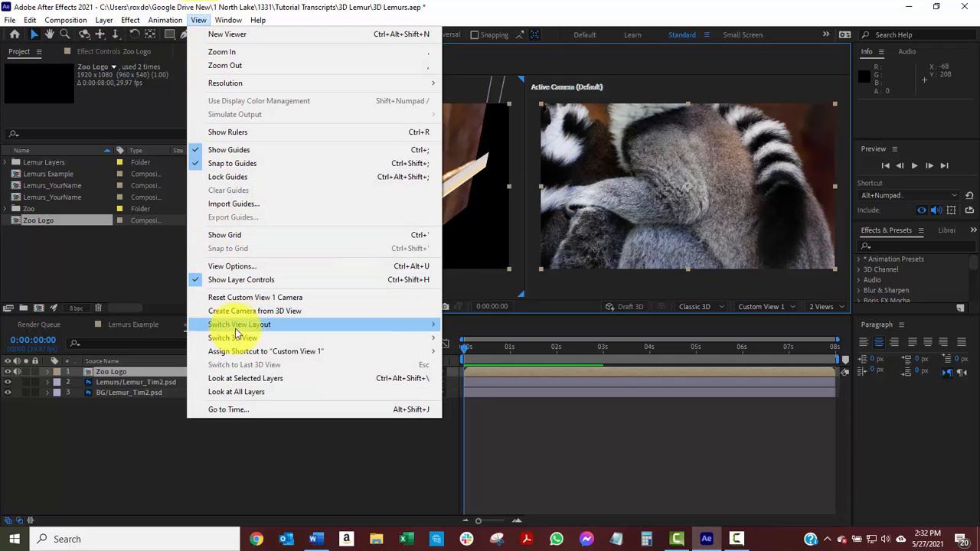
{"action": "mouse_move", "coordinate": [229, 338]}
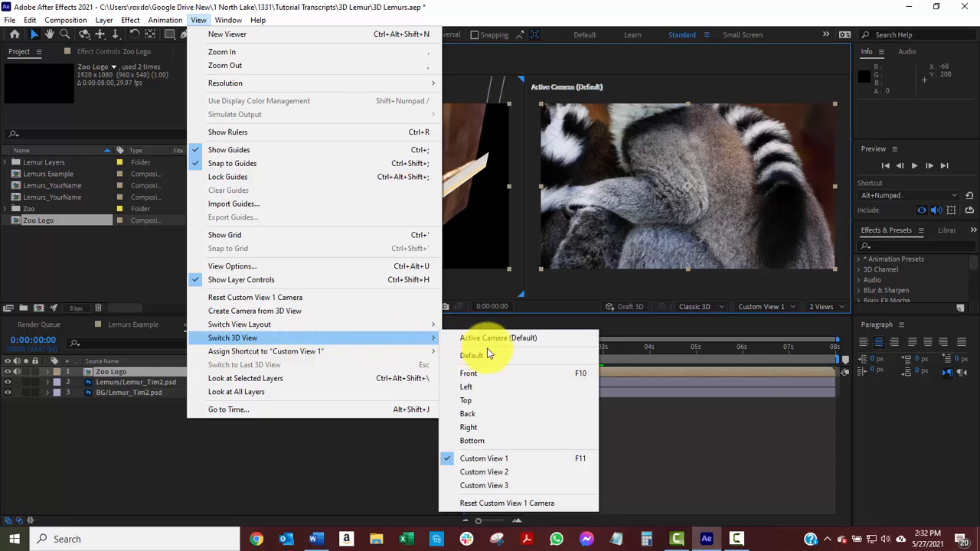
{"action": "left_click", "coordinate": [482, 460]}
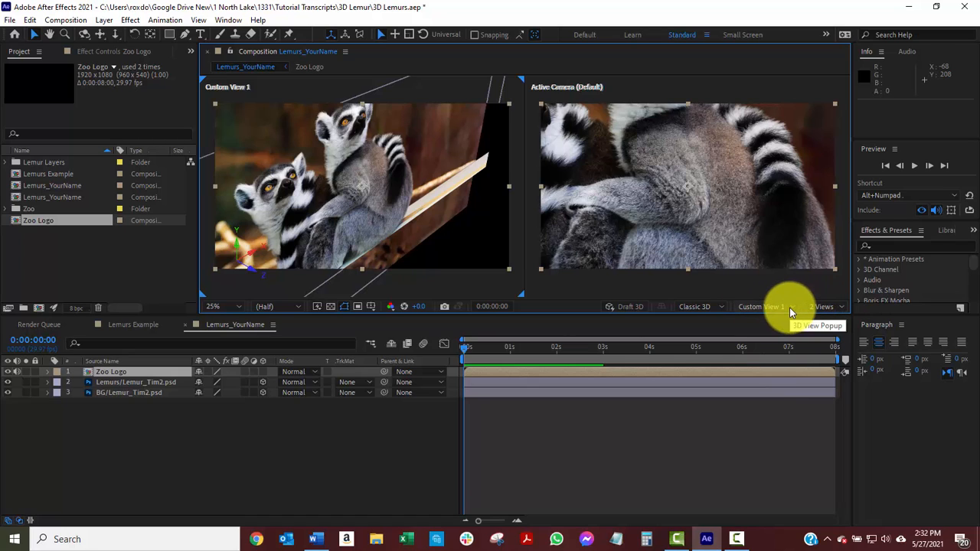
{"action": "left_click", "coordinate": [689, 213]}
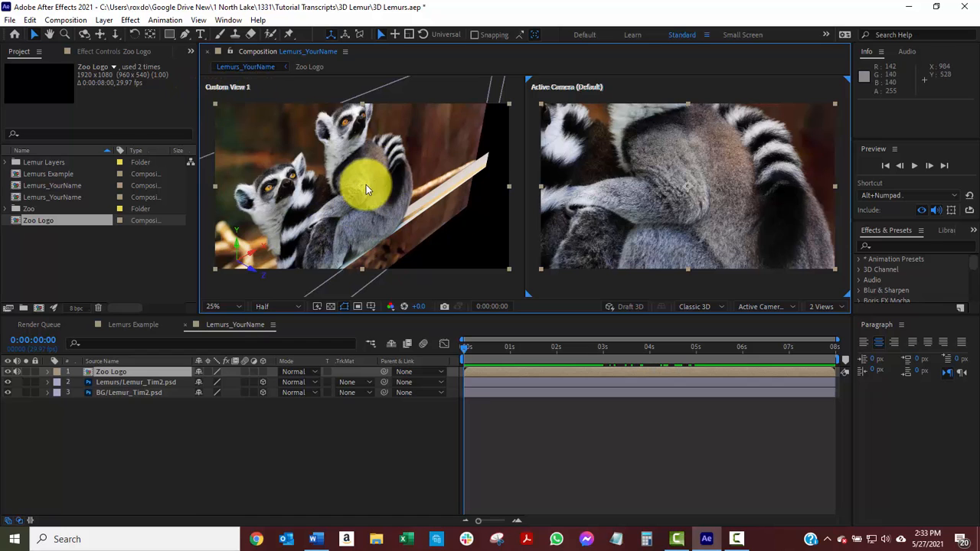
Step: Hide the Lemurs/Lemur_Tim2.psd layer and push the BG/Lemur_Tim2.psd layer back to a Z position of 4010
{"action": "left_click", "coordinate": [7, 383]}
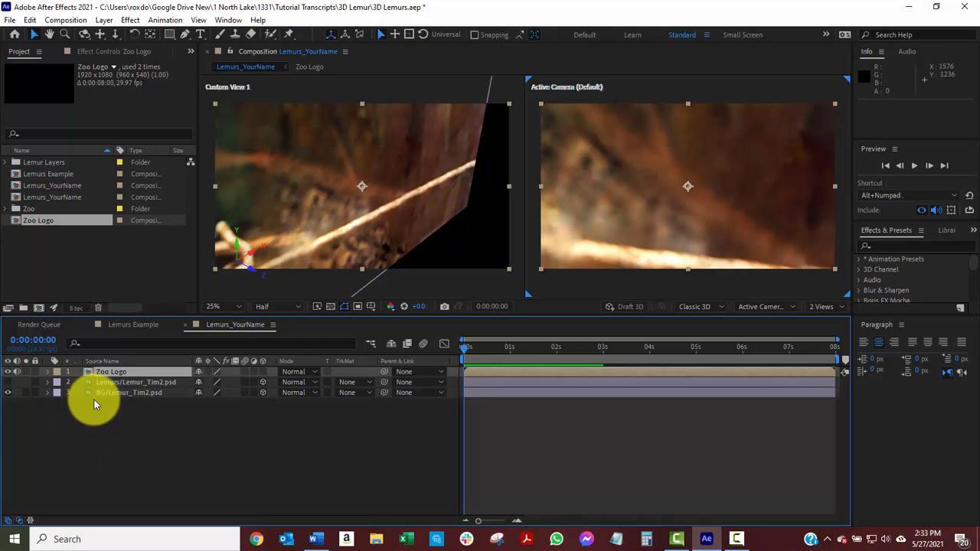
{"action": "left_click", "coordinate": [110, 395]}
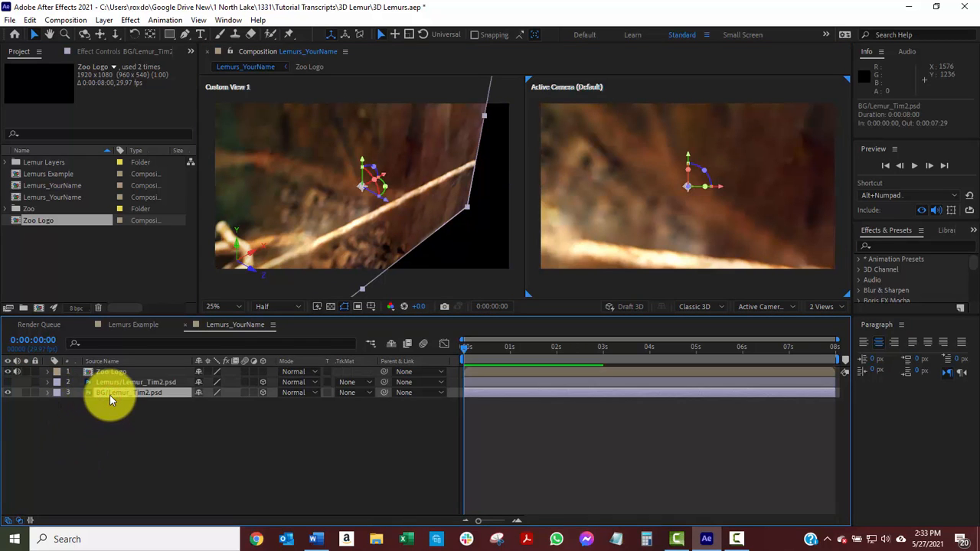
{"action": "key", "text": "p"}
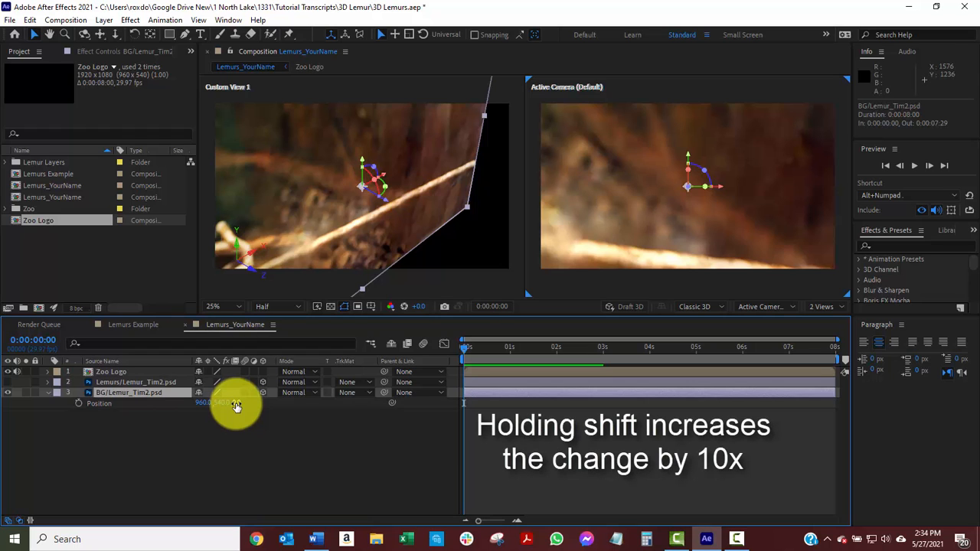
{"action": "mouse_move", "coordinate": [237, 406]}
{"action": "left_mouse_down"}
{"action": "mouse_move", "coordinate": [531, 405]}
{"action": "mouse_move", "coordinate": [682, 418]}
{"action": "mouse_move", "coordinate": [503, 424]}
{"action": "left_mouse_up"}
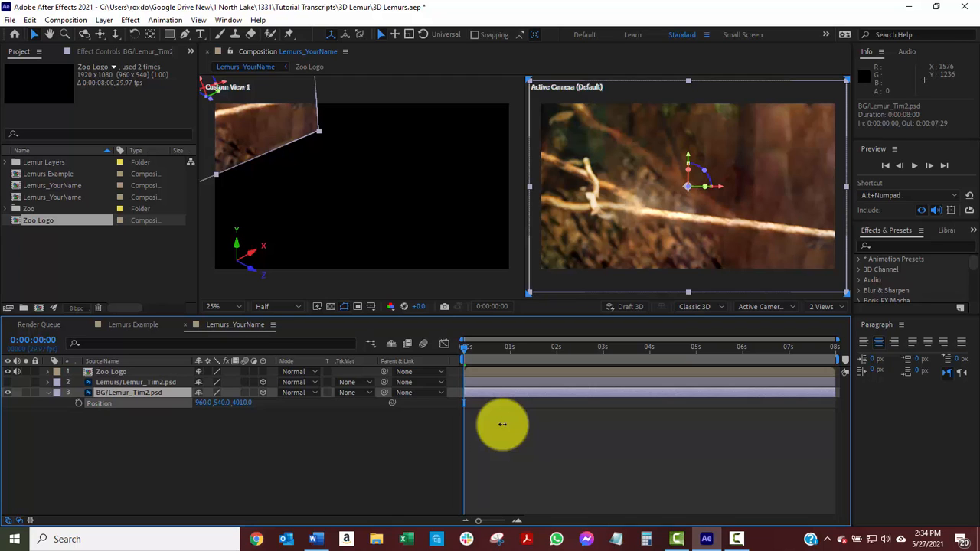
{"action": "left_click_drag", "start_coordinate": [502, 424], "coordinate": [502, 426]}
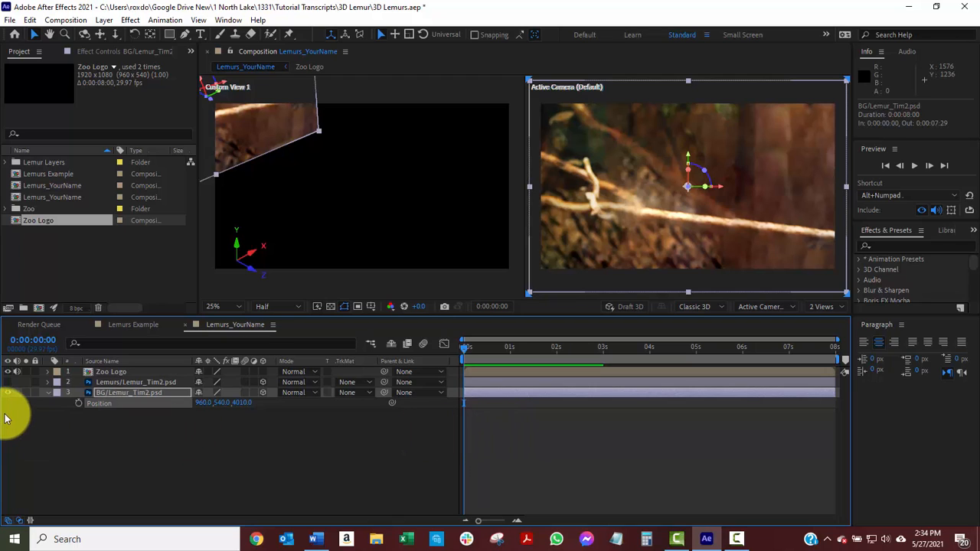
Step: Show the Lemurs/Lemur_Tim2.psd layer again and scale it uniformly to 33%
{"action": "left_click", "coordinate": [8, 382]}
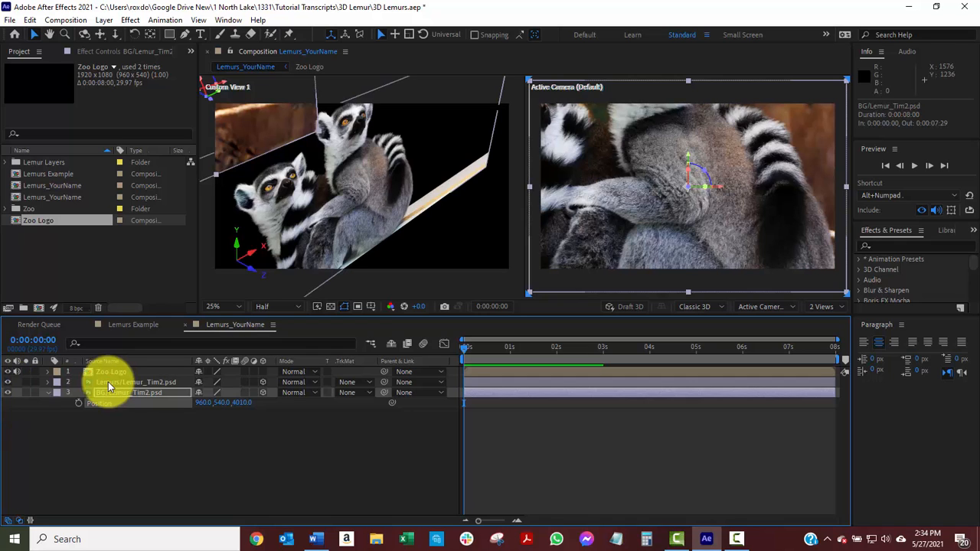
{"action": "left_click", "coordinate": [108, 382]}
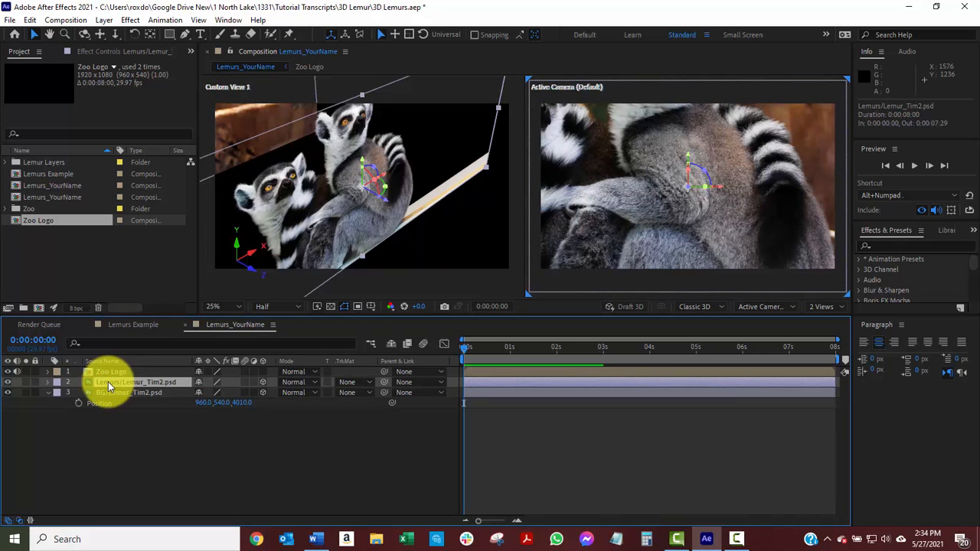
{"action": "key", "text": "s"}
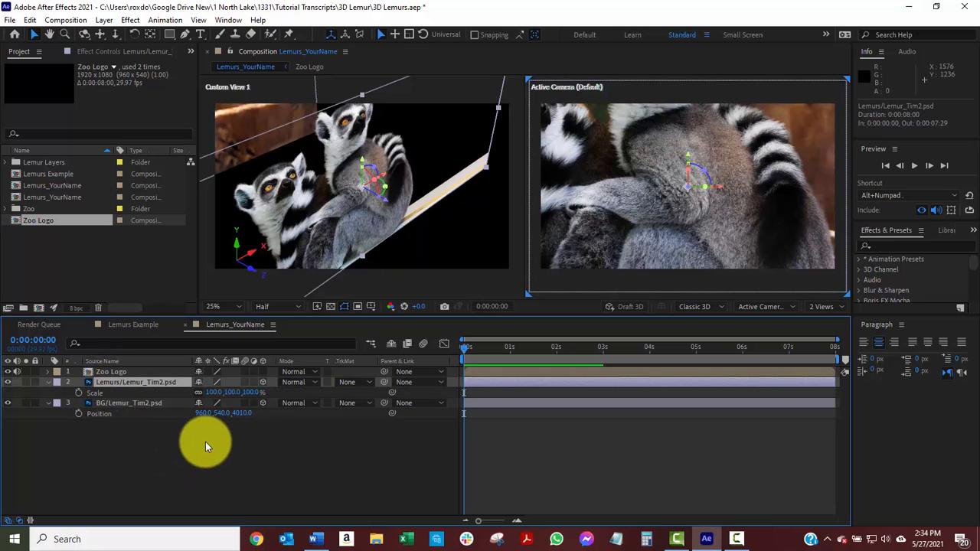
{"action": "left_click", "coordinate": [250, 392]}
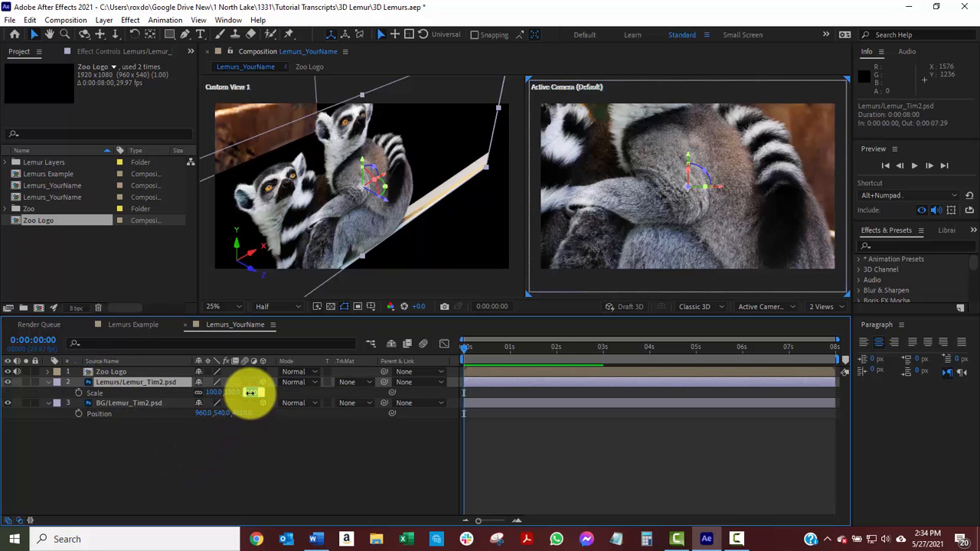
{"action": "type", "text": "33"}
{"action": "key", "text": "Return"}
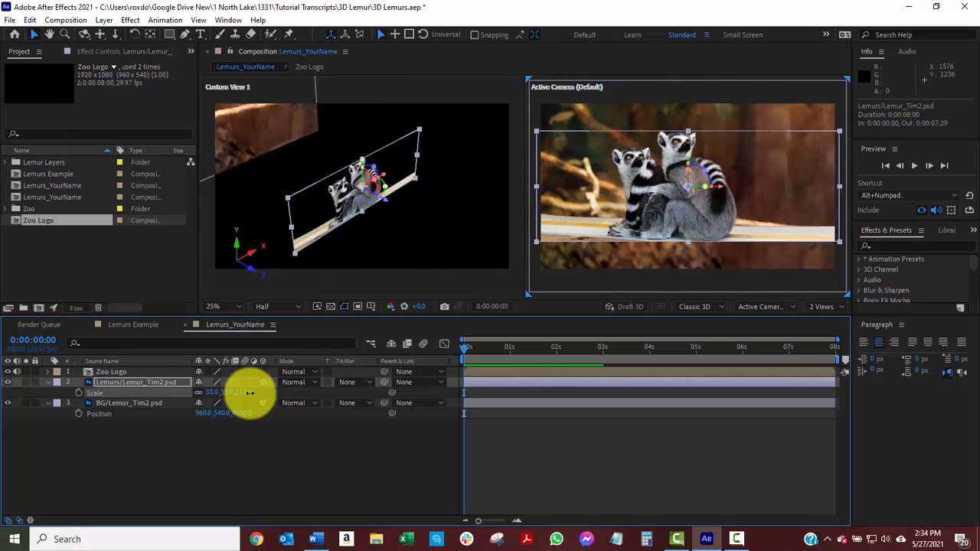
{"action": "left_click", "coordinate": [245, 393]}
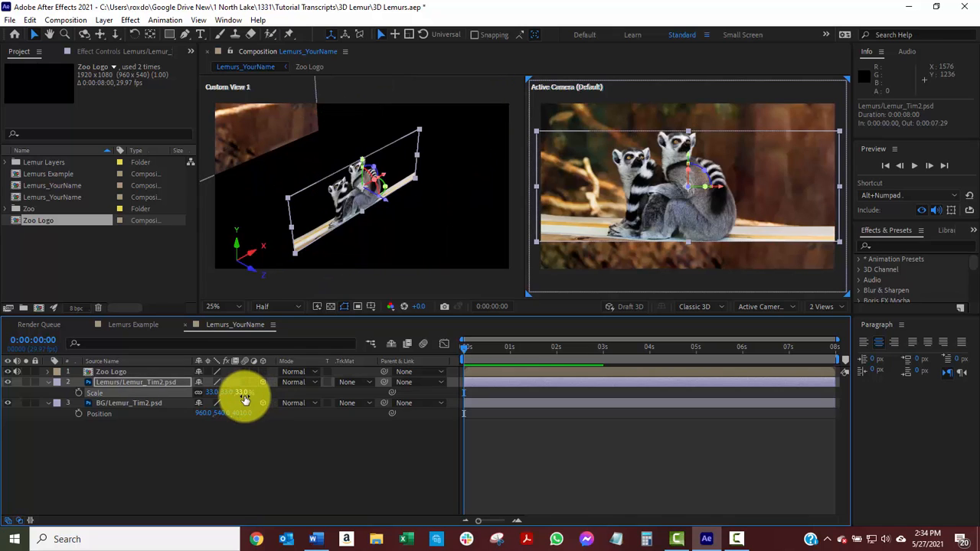
{"action": "key", "text": "Escape"}
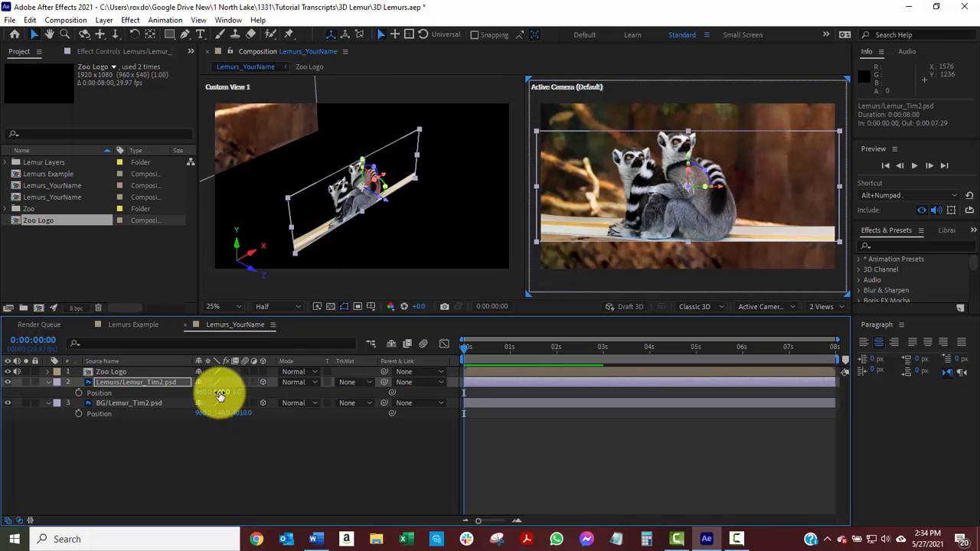
Step: Lower the Lemurs/Lemur_Tim2.psd layer to a Y position of 716 so the ledge meets the frame's bottom edge
{"action": "key", "text": "p"}
{"action": "left_click_drag", "start_coordinate": [220, 392], "coordinate": [313, 406]}
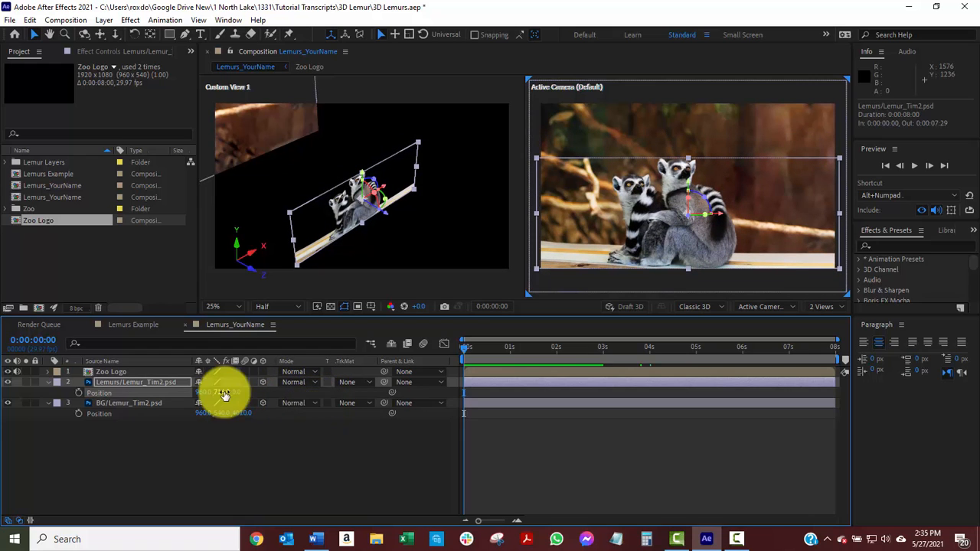
Step: Add a new One-Node Camera with the 50mm preset to the composition
{"action": "left_click", "coordinate": [104, 20]}
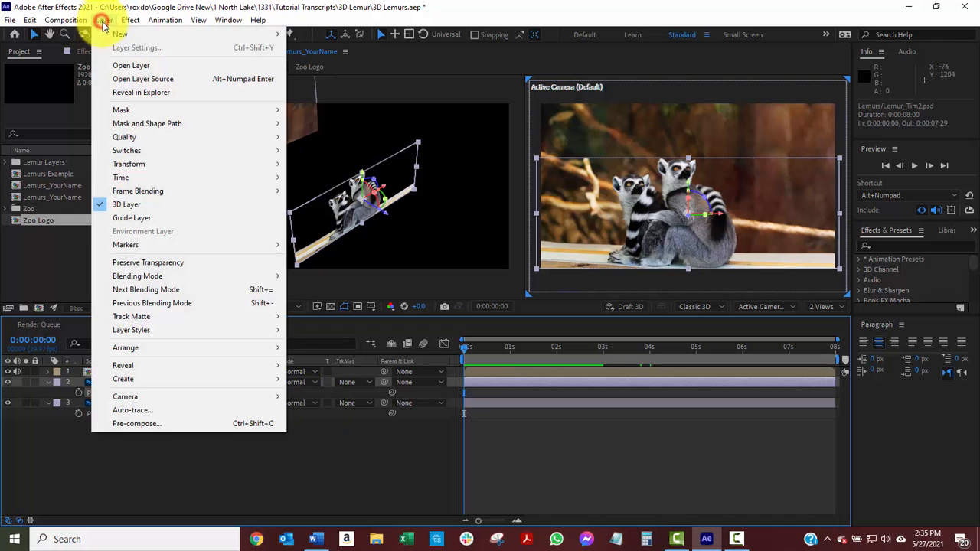
{"action": "mouse_move", "coordinate": [256, 36]}
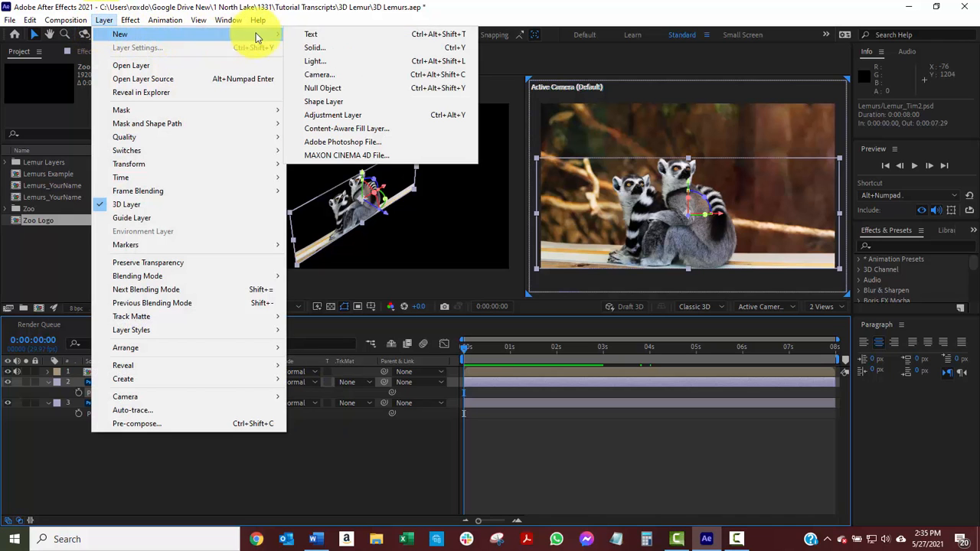
{"action": "left_click", "coordinate": [337, 76]}
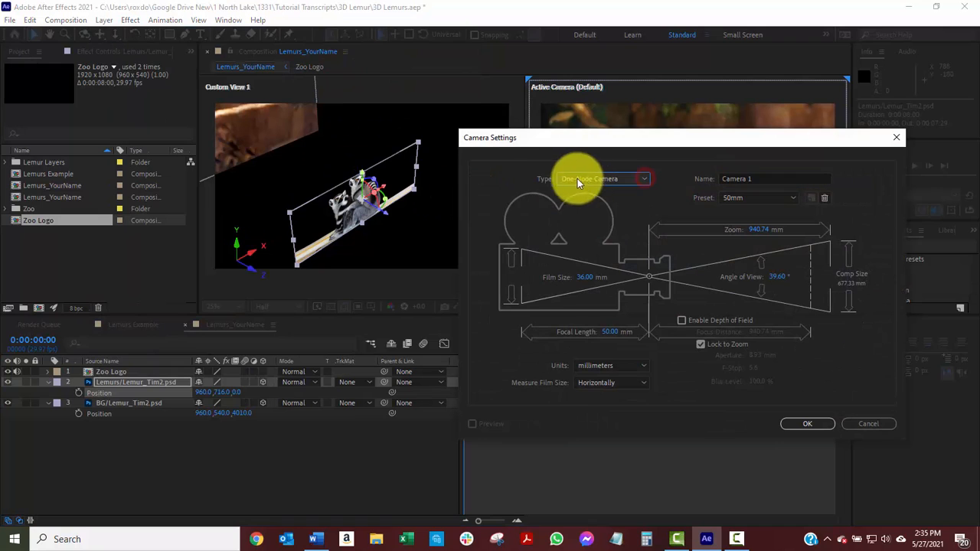
{"action": "left_click", "coordinate": [642, 178]}
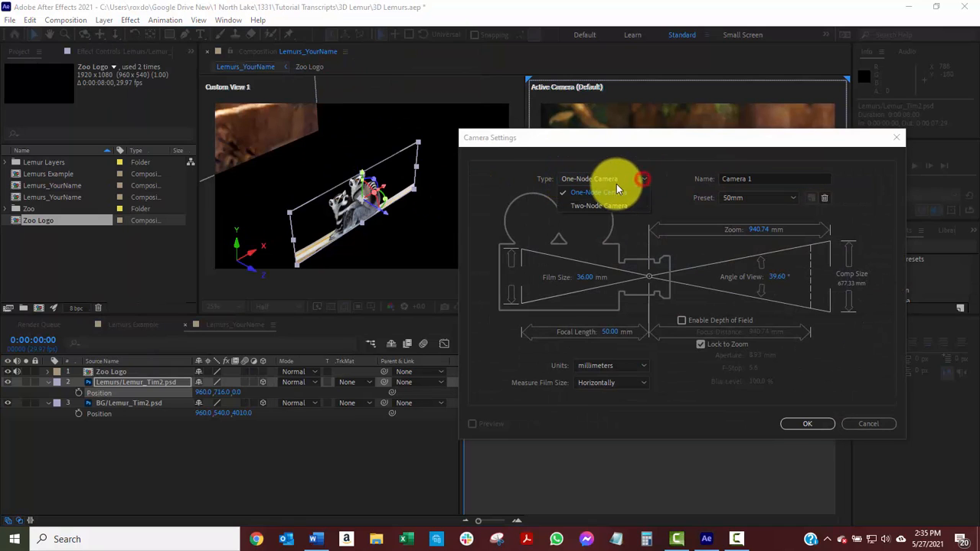
{"action": "left_click", "coordinate": [608, 190]}
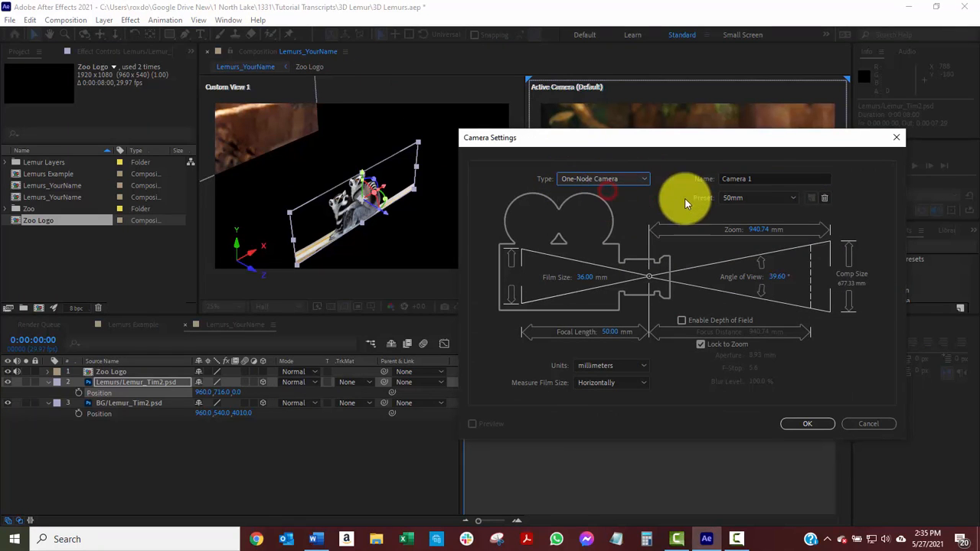
{"action": "left_click", "coordinate": [788, 199]}
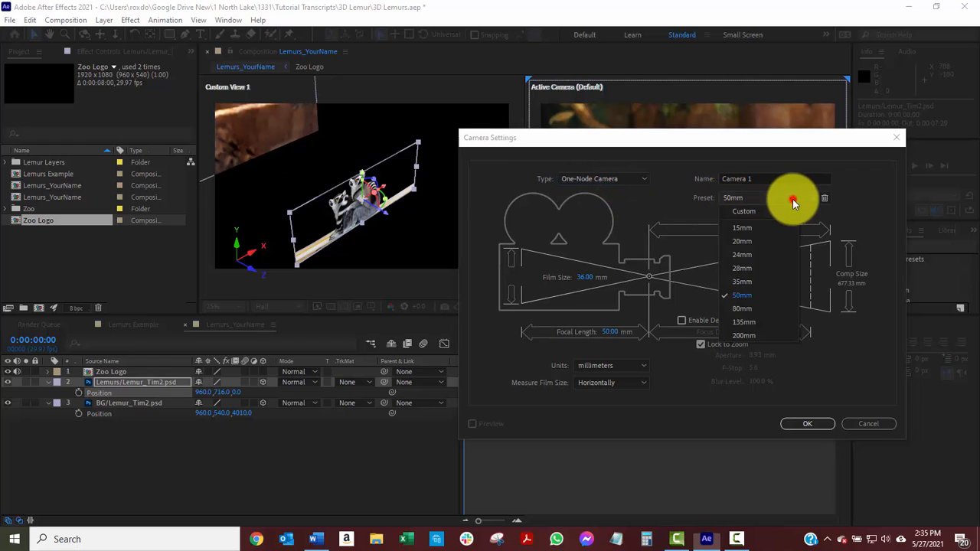
{"action": "left_click", "coordinate": [744, 297]}
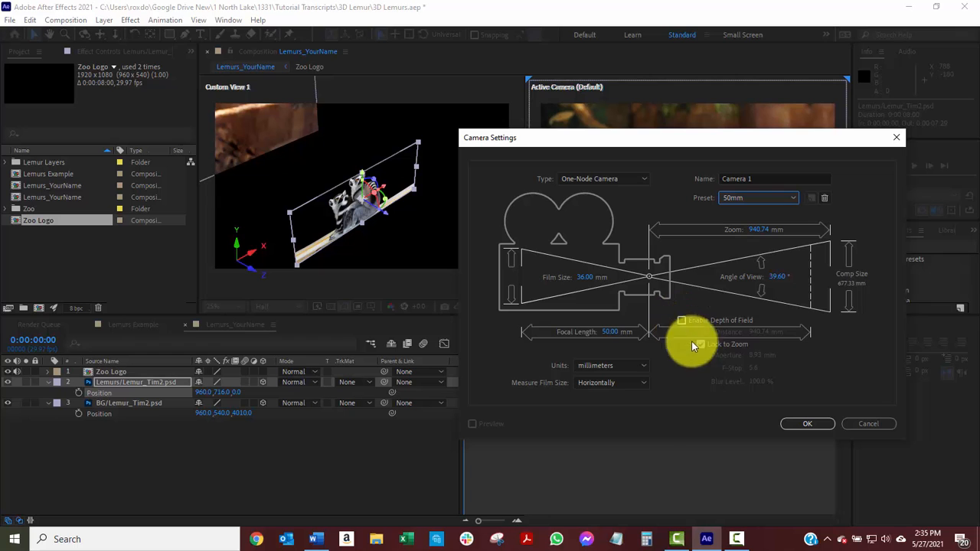
{"action": "left_click", "coordinate": [804, 424]}
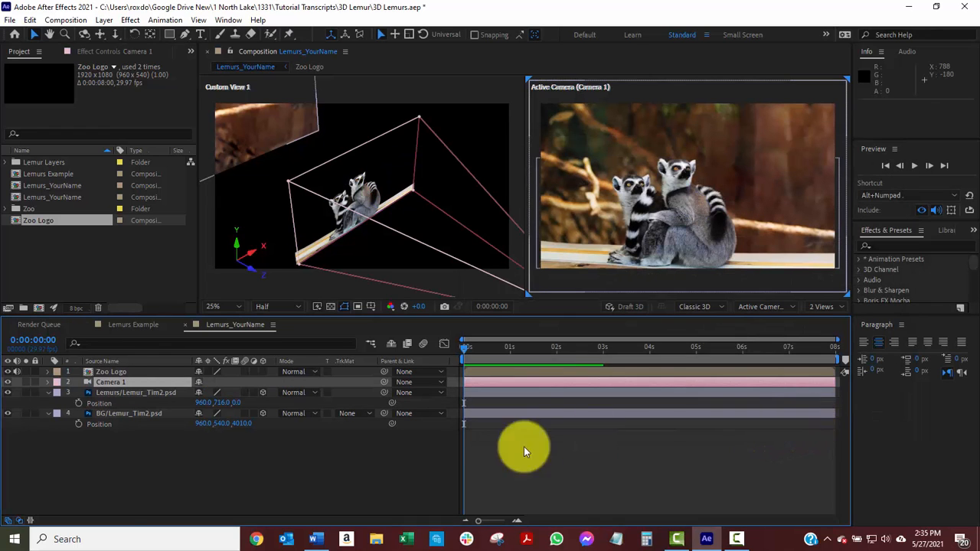
Step: Collapse the Position properties of both lemur image layers and place Camera 1 above the Zoo Logo layer
{"action": "left_click", "coordinate": [48, 413]}
{"action": "left_click", "coordinate": [47, 393]}
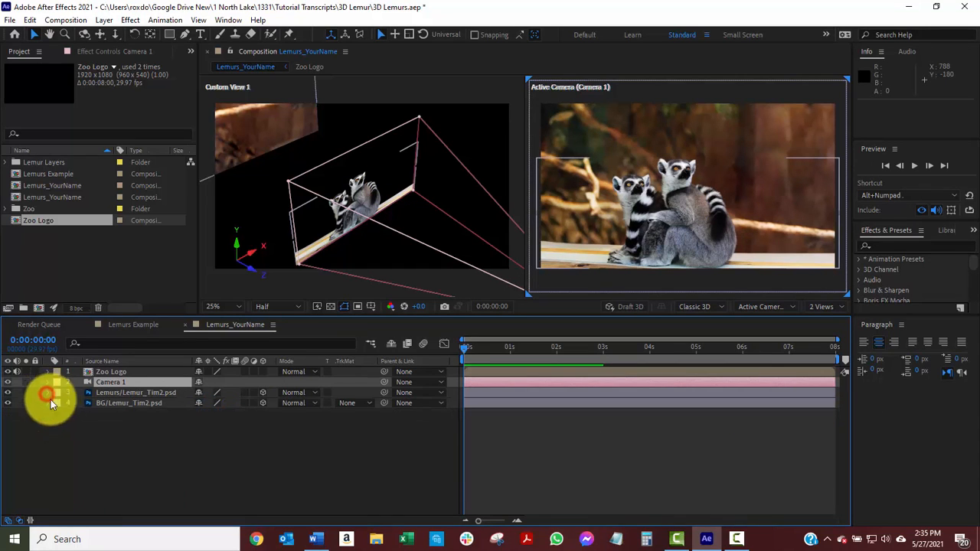
{"action": "left_click", "coordinate": [104, 372]}
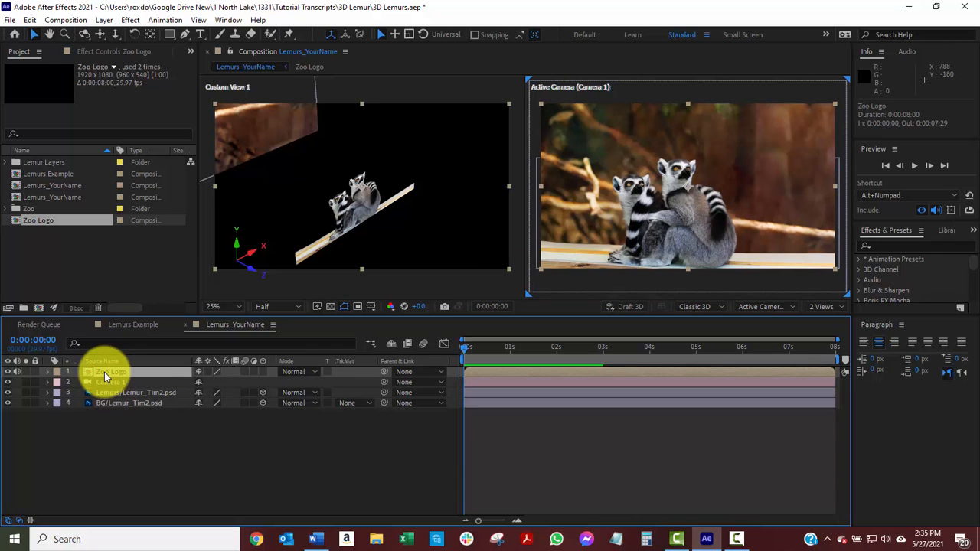
{"action": "left_click", "coordinate": [105, 380]}
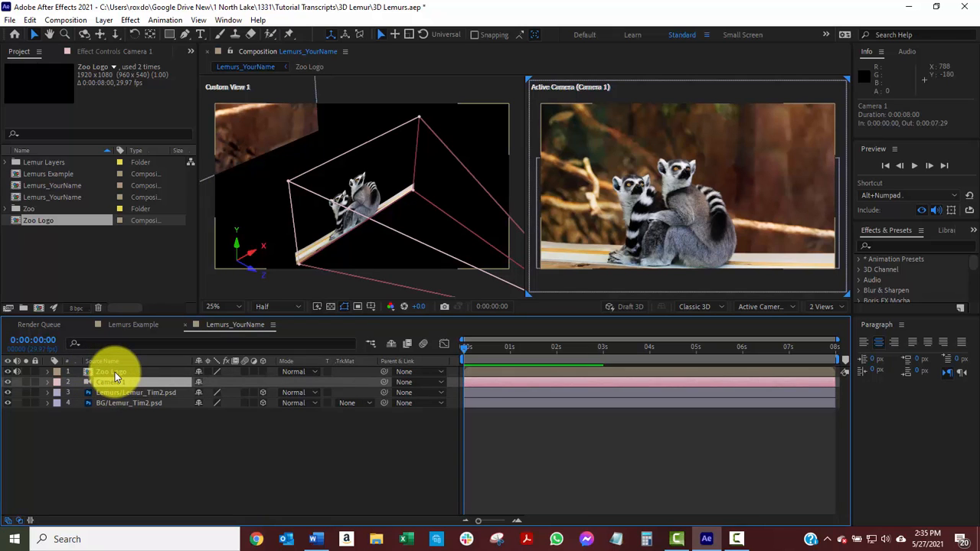
{"action": "left_click_drag", "start_coordinate": [115, 372], "coordinate": [115, 385]}
Step: Reveal Camera 1's Position and set its first keyframe at 0:00:04:00
{"action": "left_click", "coordinate": [108, 373]}
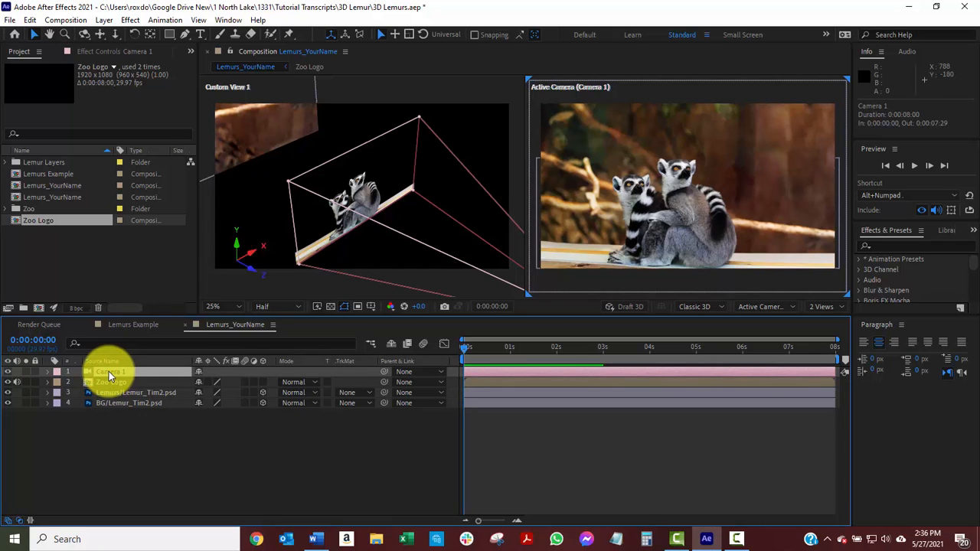
{"action": "key", "text": "p"}
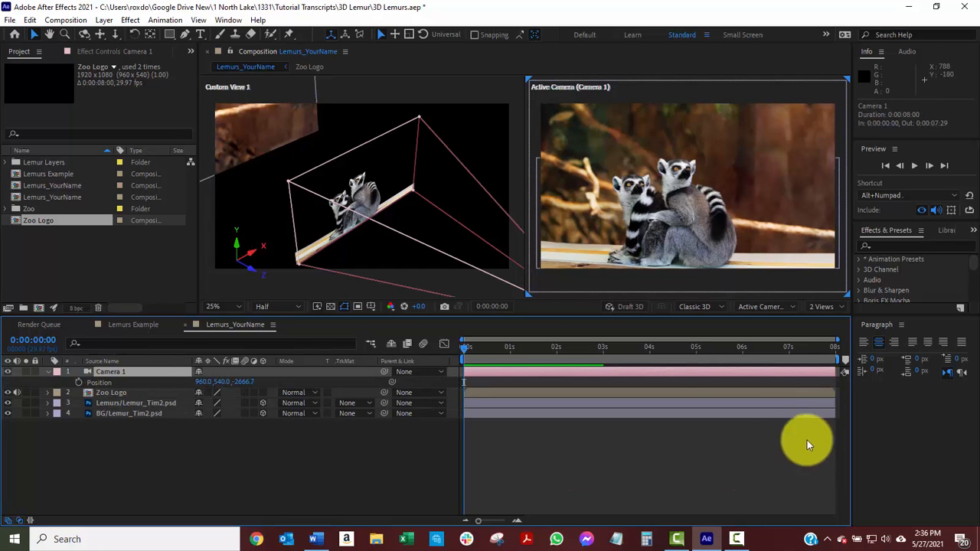
{"action": "left_click", "coordinate": [649, 351]}
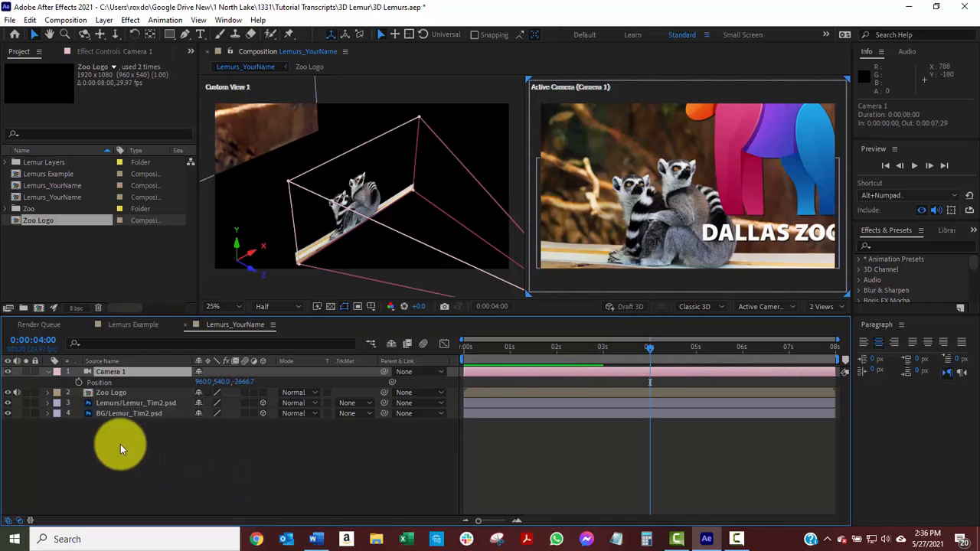
{"action": "left_click", "coordinate": [78, 382]}
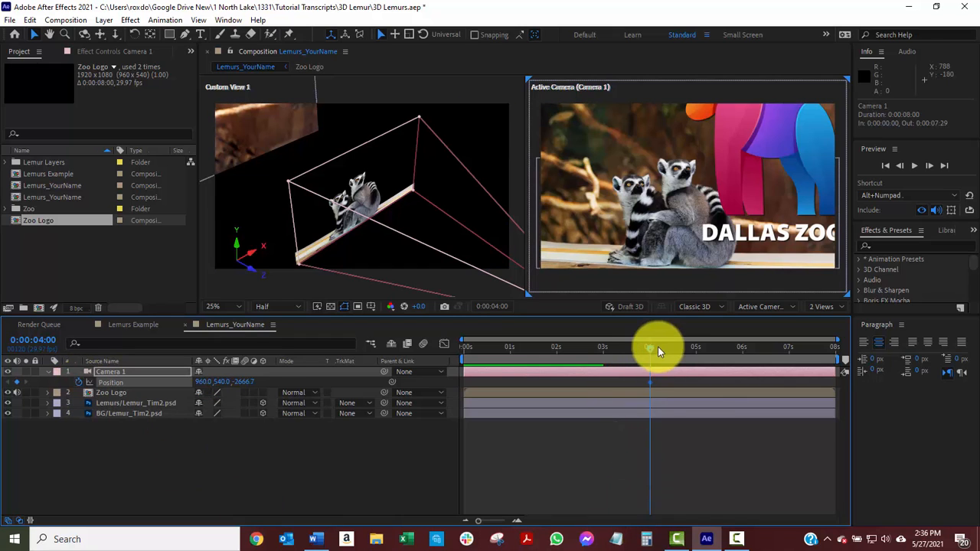
Step: At 0:00:00:00, set Camera 1's position to 862, 572, -1339.7 to frame the lemurs up close, and scrub through the move
{"action": "left_click_drag", "start_coordinate": [650, 347], "coordinate": [439, 354]}
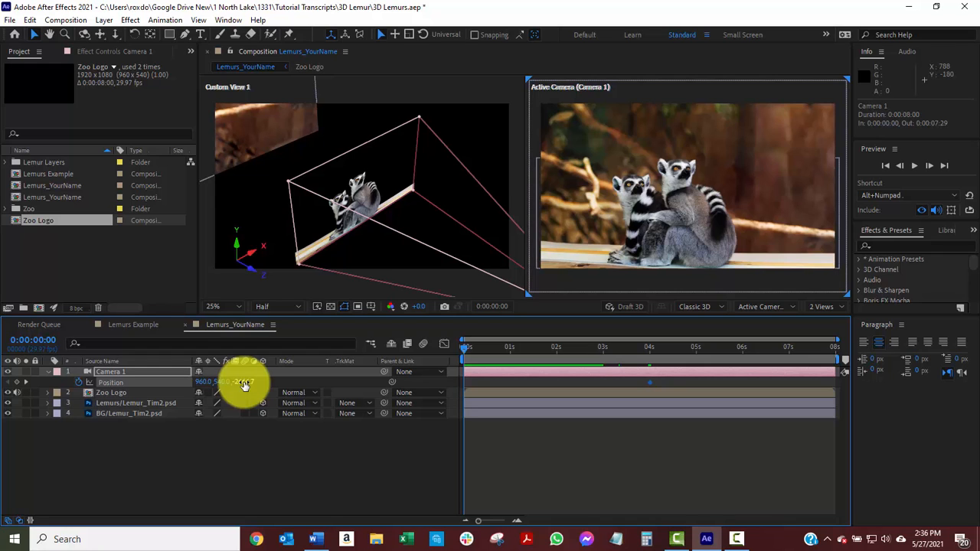
{"action": "left_click_drag", "start_coordinate": [244, 385], "coordinate": [353, 394]}
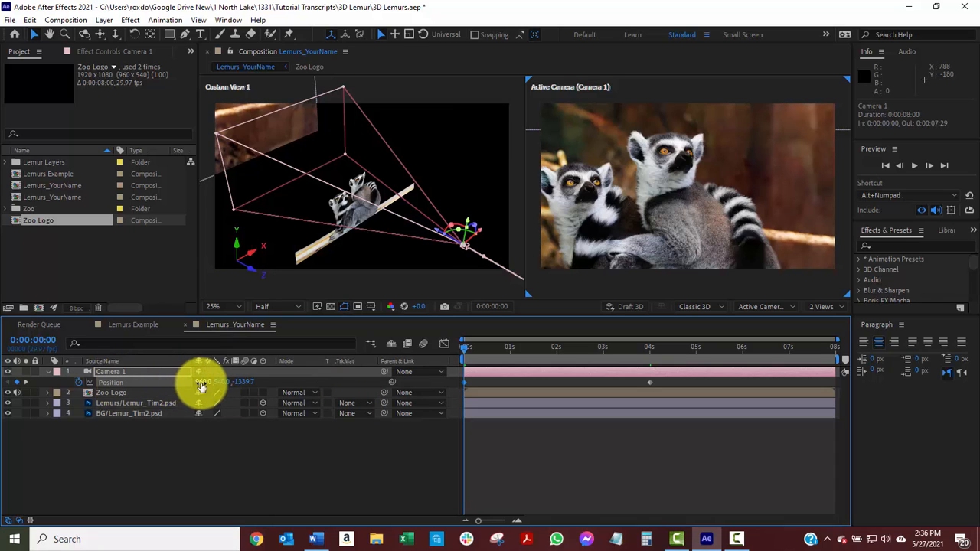
{"action": "left_click_drag", "start_coordinate": [200, 383], "coordinate": [144, 385]}
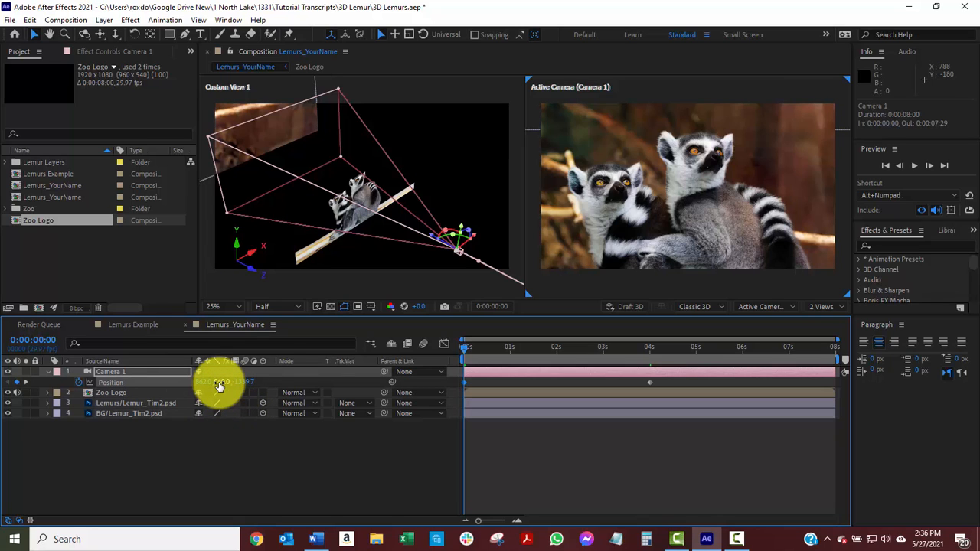
{"action": "left_click_drag", "start_coordinate": [219, 386], "coordinate": [239, 383]}
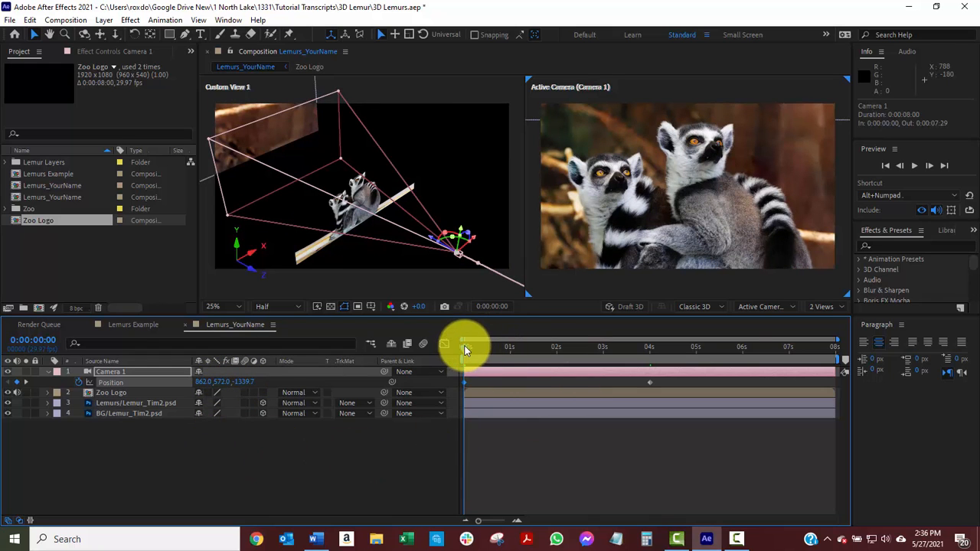
{"action": "left_click_drag", "start_coordinate": [466, 350], "coordinate": [443, 357]}
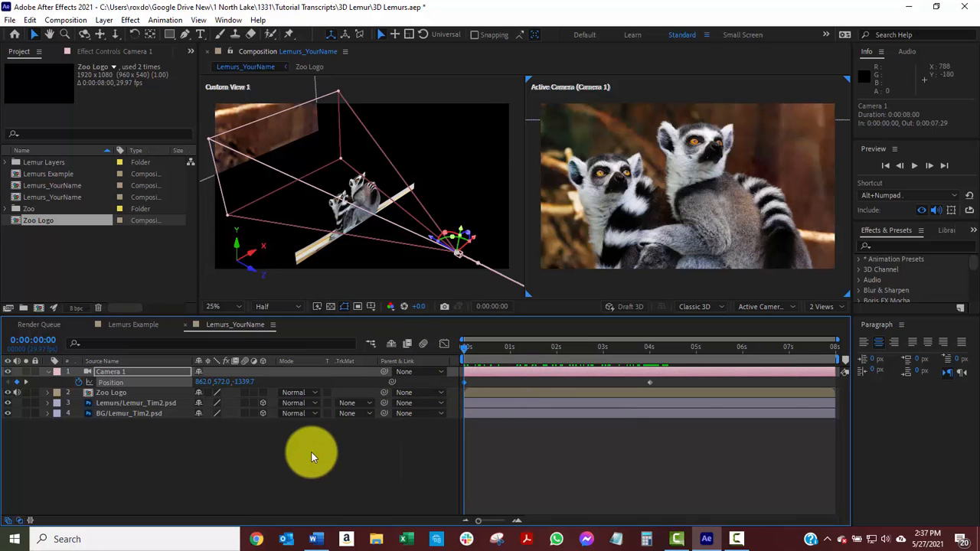
Step: Apply Easy Ease to both of Camera 1's Position keyframes and return to the start of the composition
{"action": "left_click", "coordinate": [107, 382]}
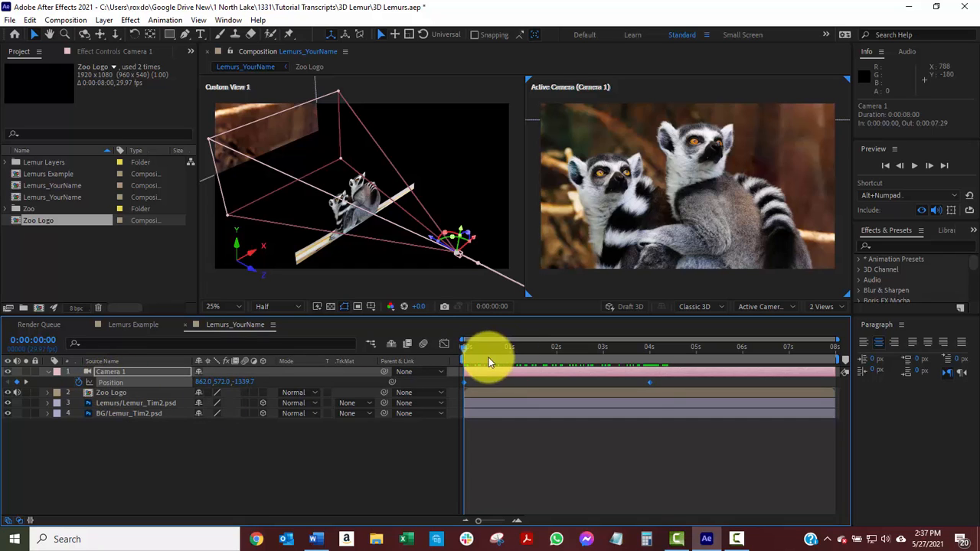
{"action": "right_click", "coordinate": [651, 383]}
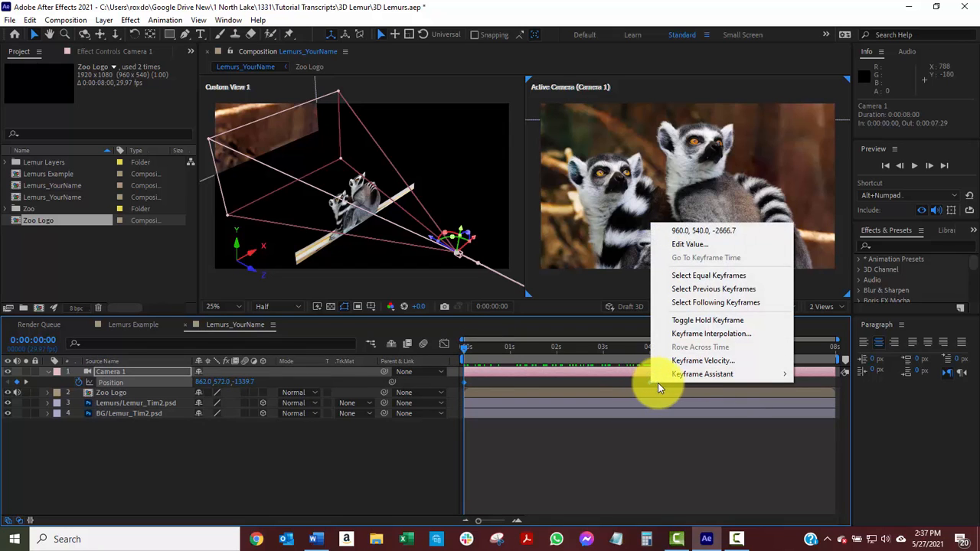
{"action": "mouse_move", "coordinate": [681, 382]}
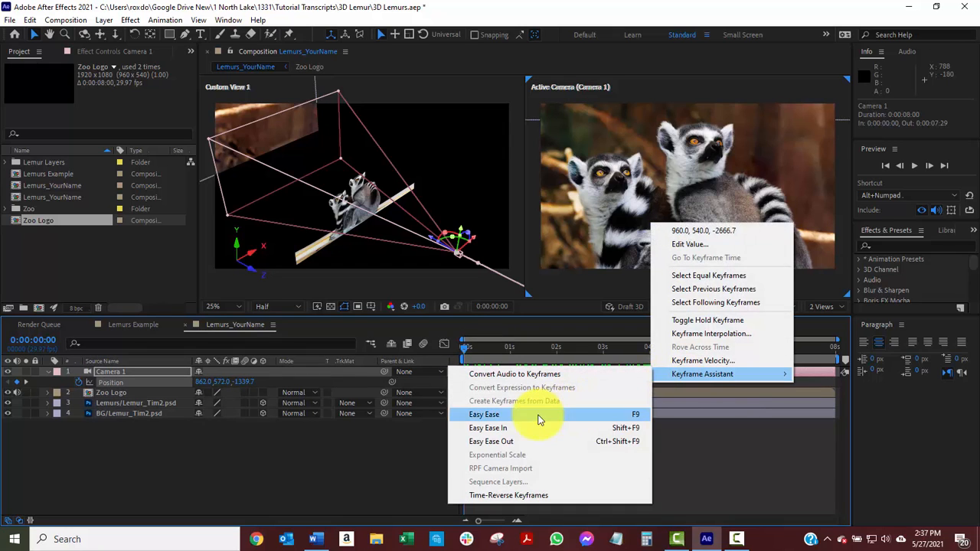
{"action": "left_click", "coordinate": [636, 420]}
{"action": "left_click", "coordinate": [650, 359]}
{"action": "key", "text": "Home"}
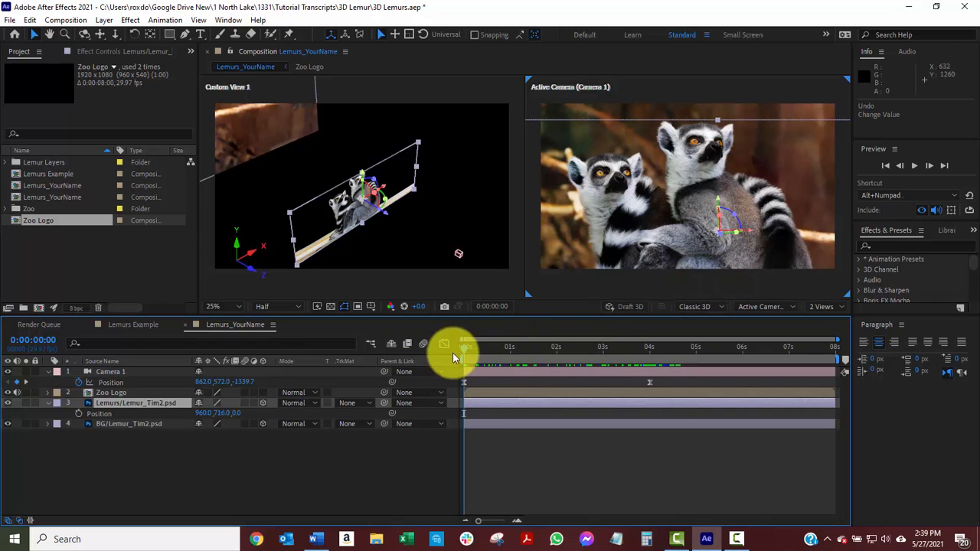
Step: At 0:00:04:00, place Puppet Position pins on both lemurs' faces, both chests and the bases of their bodies in the Lemurs/Lemur_Tim2.psd layer
{"action": "left_click_drag", "start_coordinate": [466, 349], "coordinate": [651, 364]}
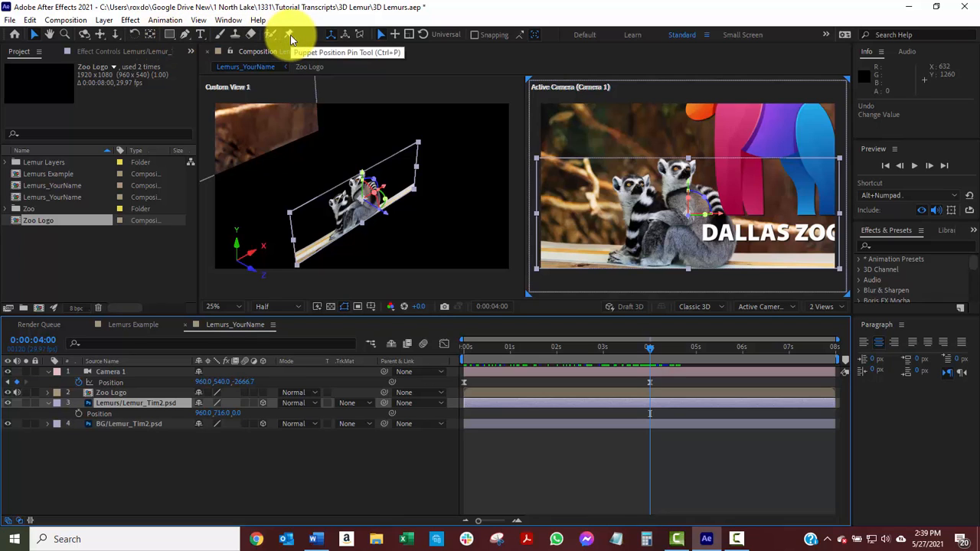
{"action": "left_click_drag", "start_coordinate": [291, 38], "coordinate": [363, 34]}
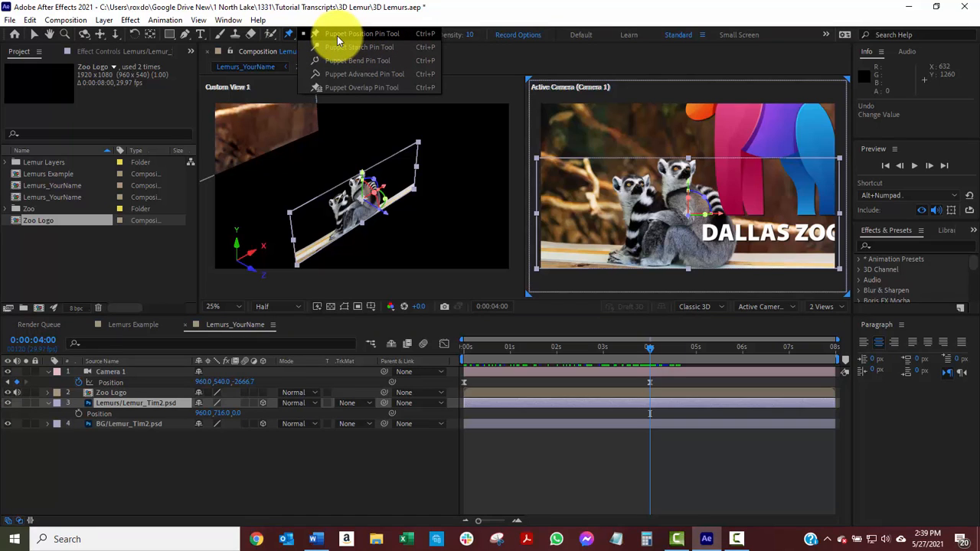
{"action": "left_click_drag", "start_coordinate": [337, 35], "coordinate": [337, 36]}
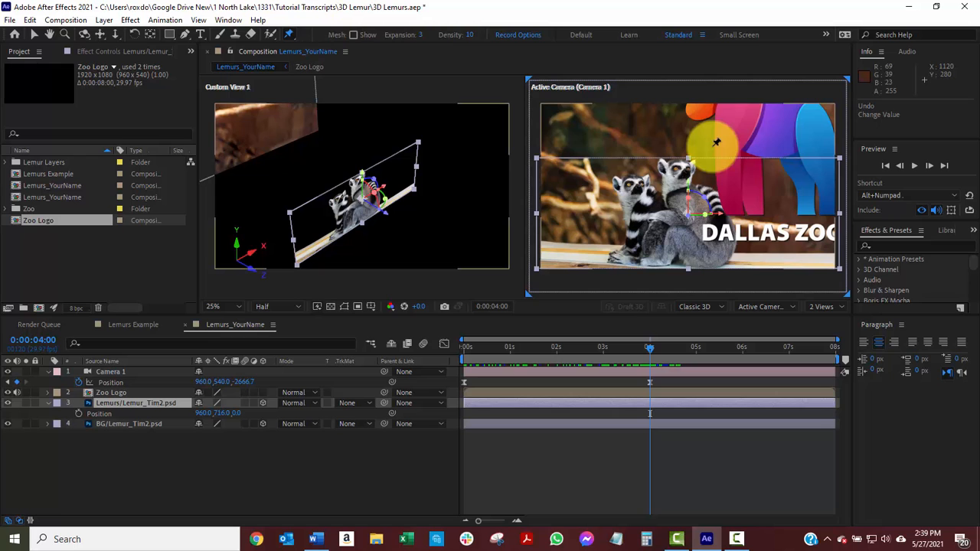
{"action": "left_click_drag", "start_coordinate": [716, 142], "coordinate": [698, 199]}
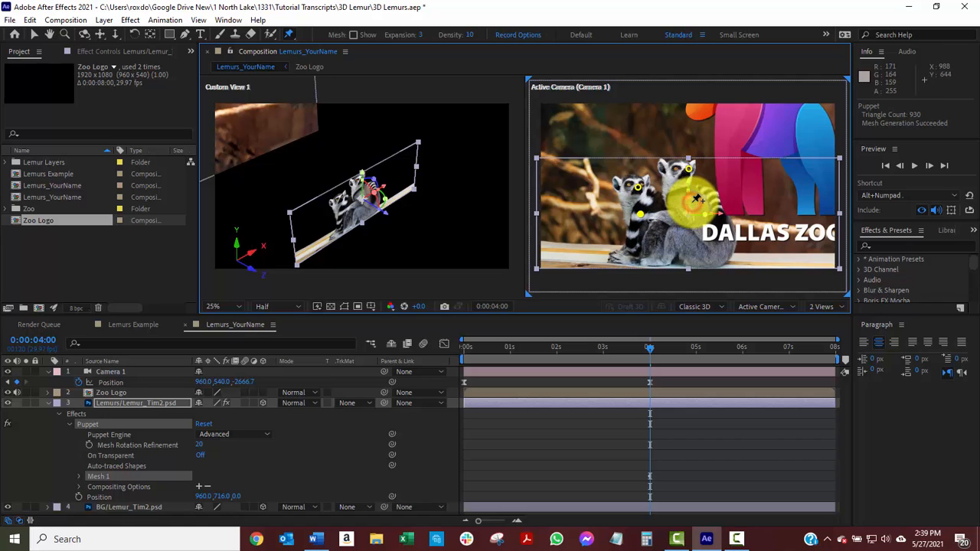
{"action": "left_click", "coordinate": [692, 202]}
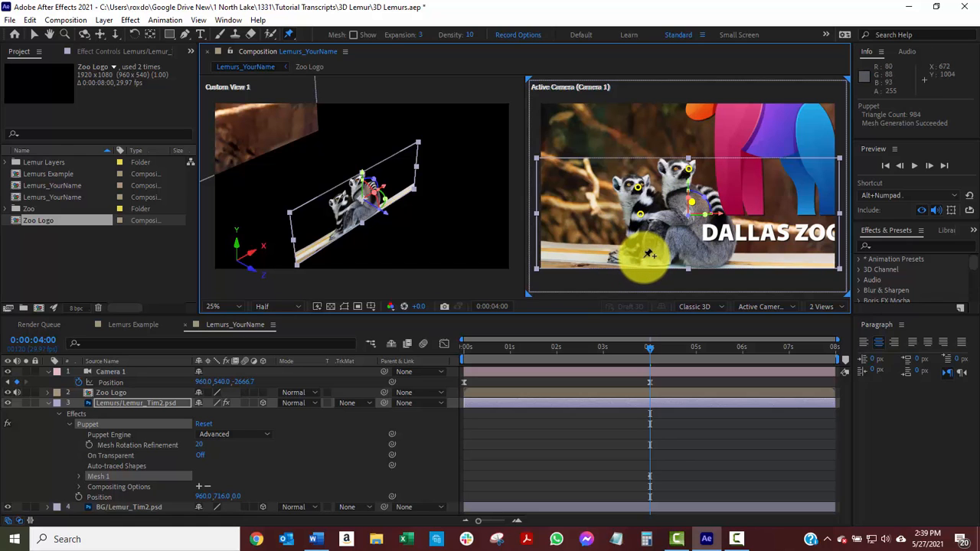
{"action": "left_click", "coordinate": [644, 256]}
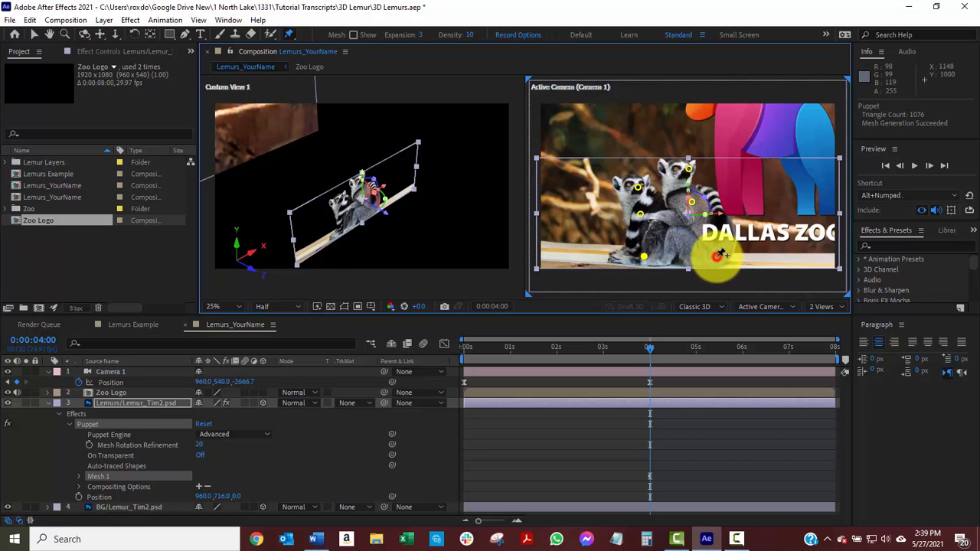
{"action": "left_click", "coordinate": [718, 255]}
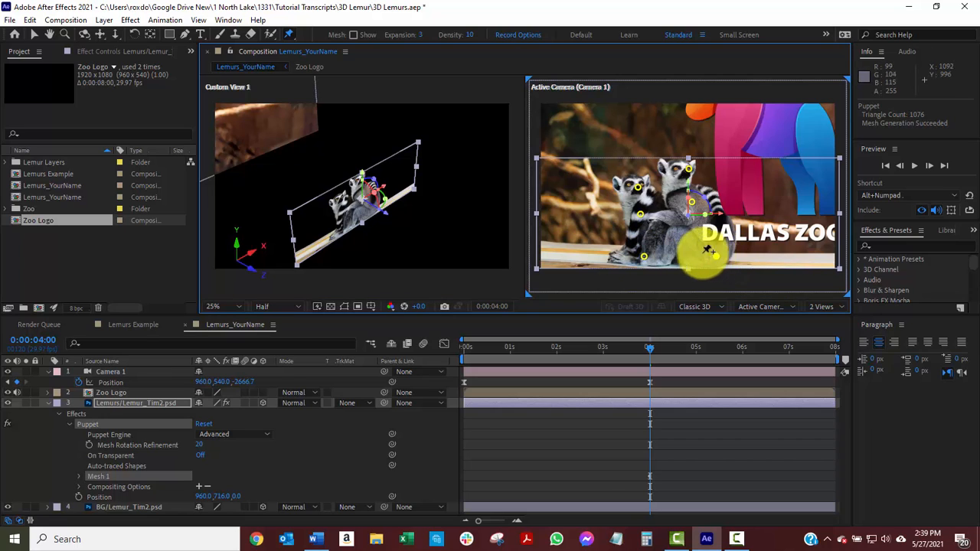
Step: At 0:00:04:00, move both lemurs' face pins slightly up and to the right to pose their heads
{"action": "left_click", "coordinate": [694, 176]}
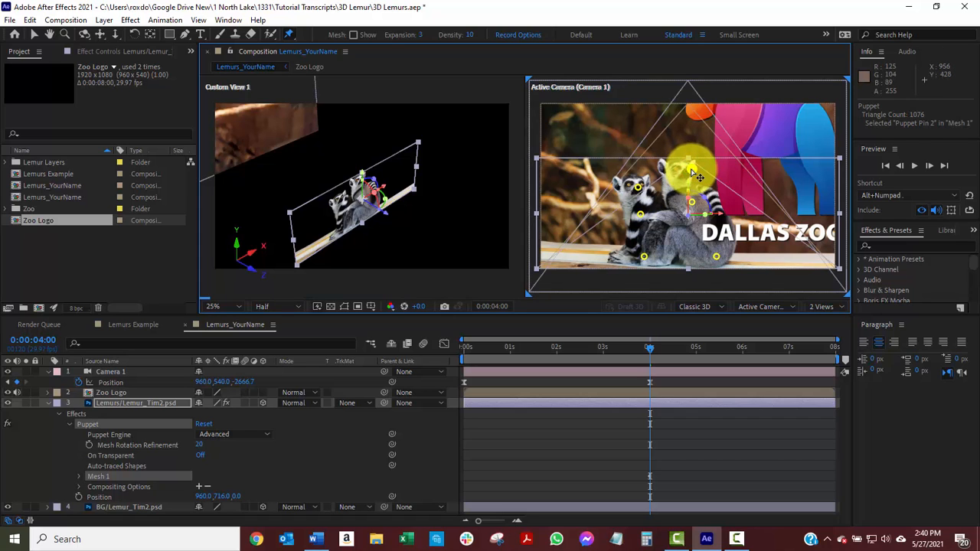
{"action": "left_click_drag", "start_coordinate": [692, 172], "coordinate": [694, 166]}
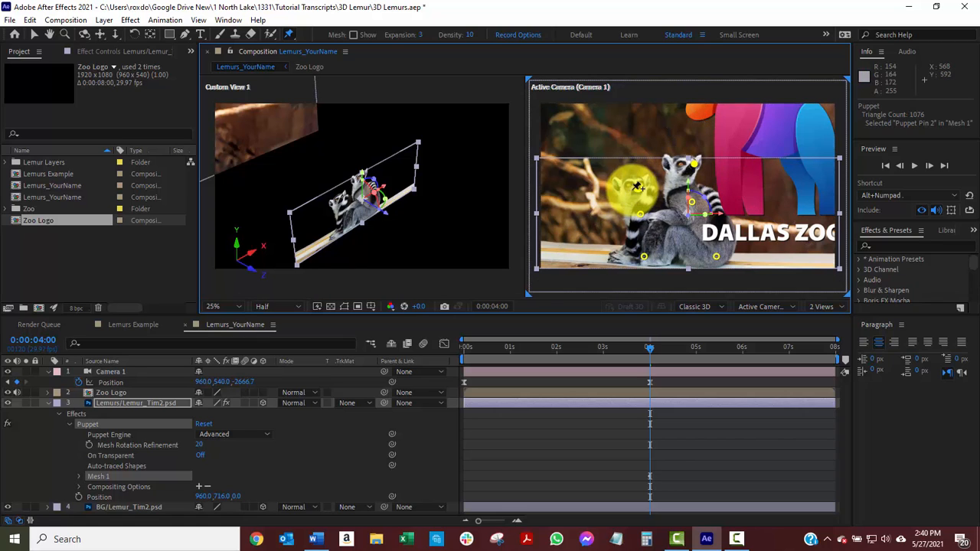
{"action": "left_click_drag", "start_coordinate": [641, 197], "coordinate": [647, 186]}
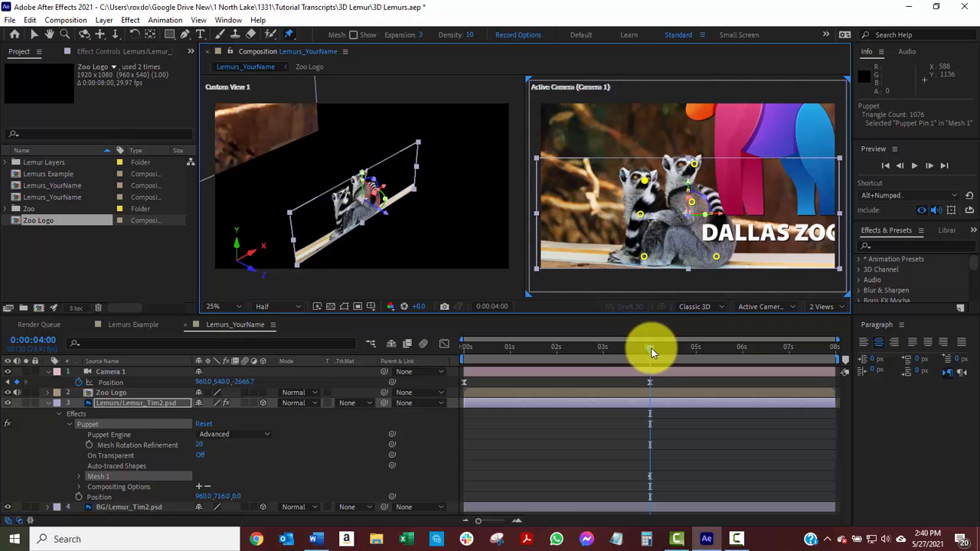
Step: At 0:00:00:00, pose both lemurs' heads lower and to the left with their face pins, and scrub through the motion
{"action": "left_click_drag", "start_coordinate": [602, 355], "coordinate": [443, 362]}
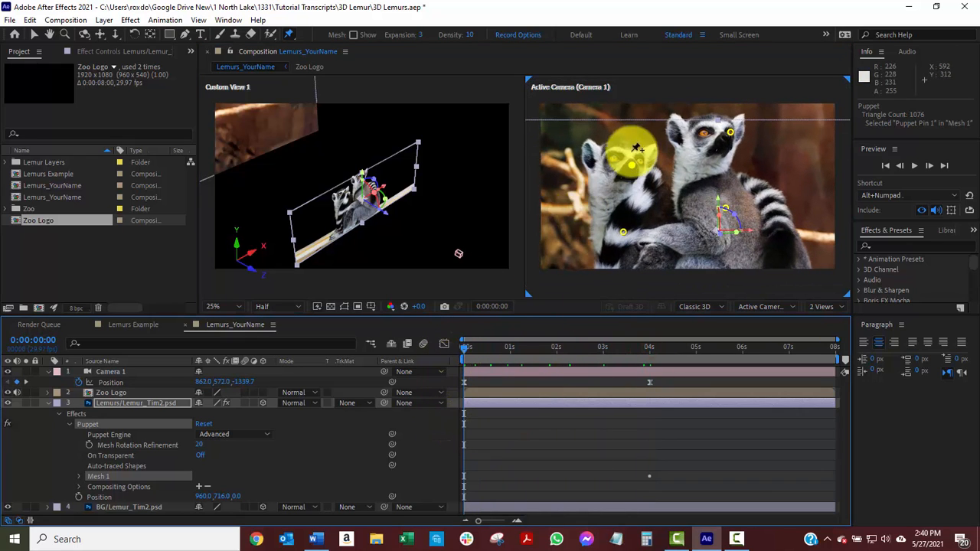
{"action": "left_click_drag", "start_coordinate": [631, 166], "coordinate": [615, 179]}
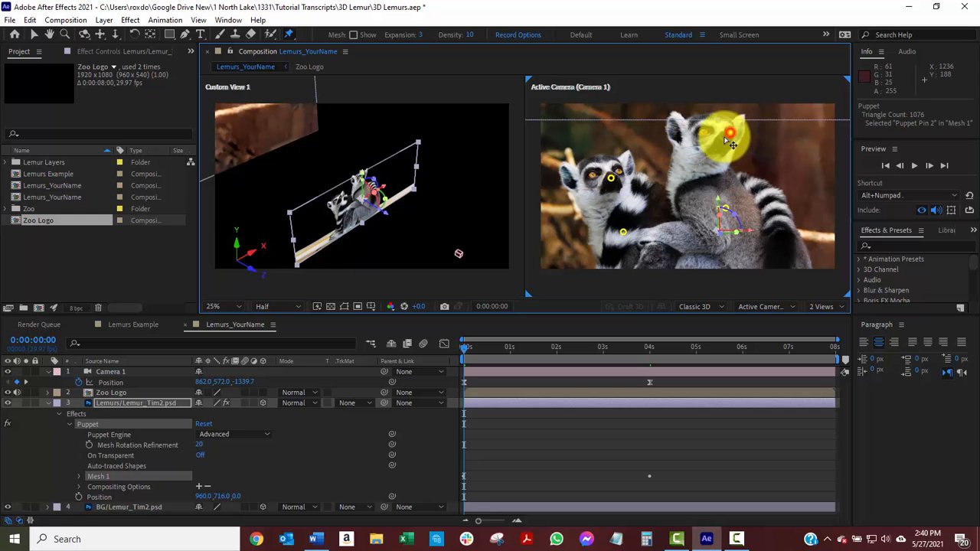
{"action": "mouse_move", "coordinate": [724, 142]}
{"action": "left_mouse_down"}
{"action": "mouse_move", "coordinate": [712, 152]}
{"action": "mouse_move", "coordinate": [710, 144]}
{"action": "left_mouse_up"}
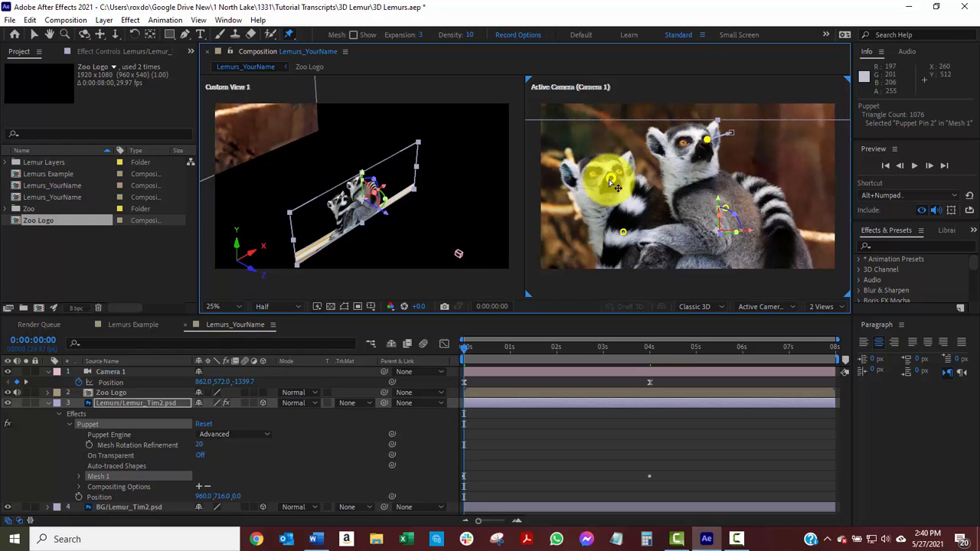
{"action": "left_click_drag", "start_coordinate": [611, 179], "coordinate": [615, 177]}
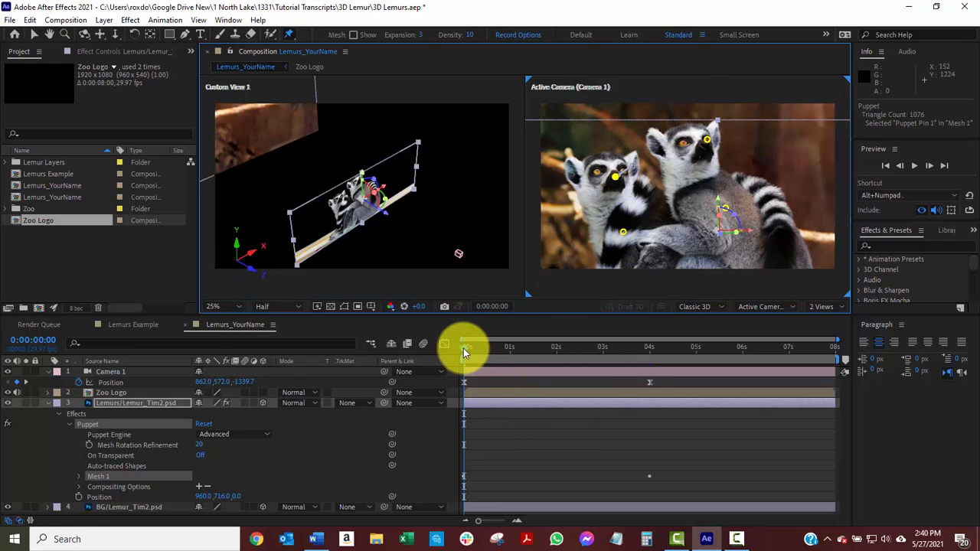
{"action": "mouse_move", "coordinate": [465, 350]}
{"action": "left_mouse_down"}
{"action": "mouse_move", "coordinate": [646, 354]}
{"action": "mouse_move", "coordinate": [536, 350]}
{"action": "mouse_move", "coordinate": [454, 364]}
{"action": "left_mouse_up"}
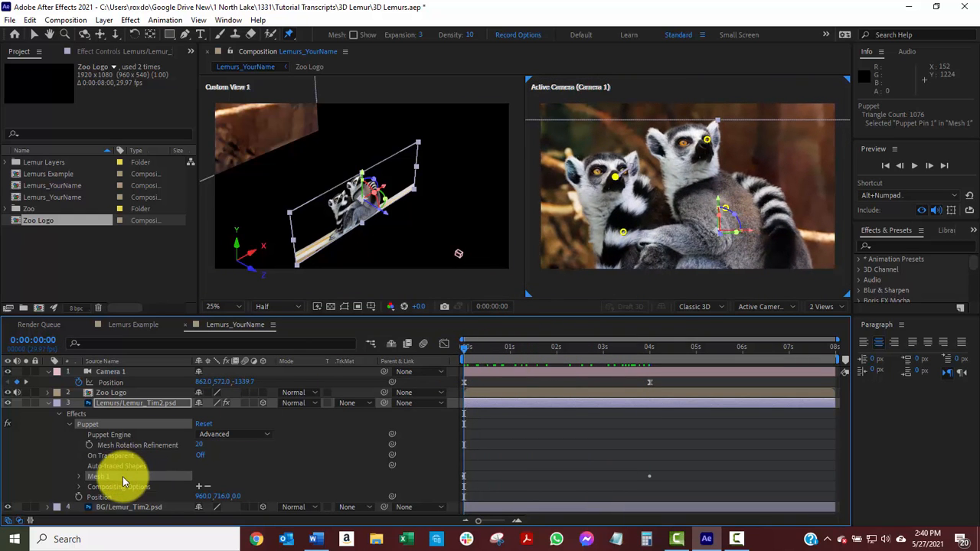
Step: Reveal the keyframed Puppet Pin positions of the Lemurs/Lemur_Tim2.psd layer and select its Puppet effect to show the pins
{"action": "left_click", "coordinate": [126, 405]}
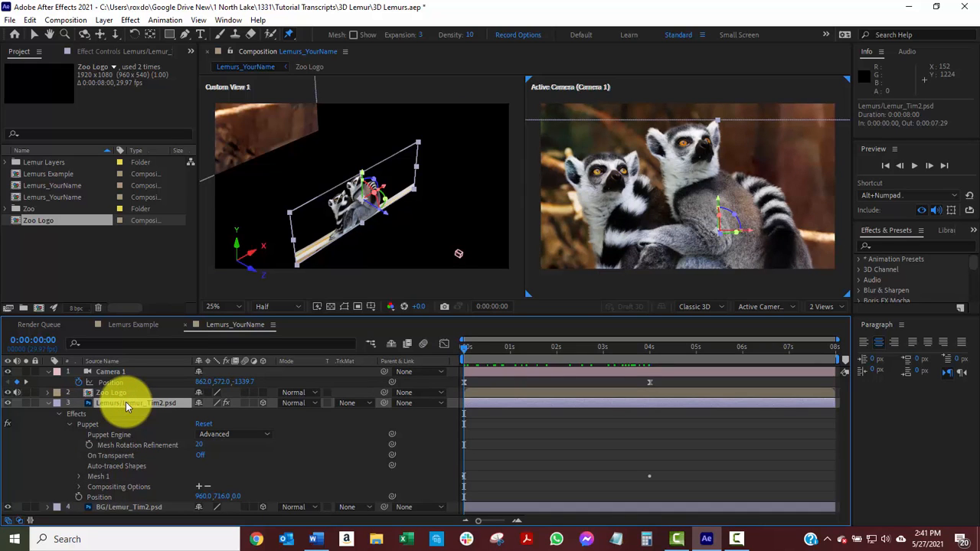
{"action": "key", "text": "u"}
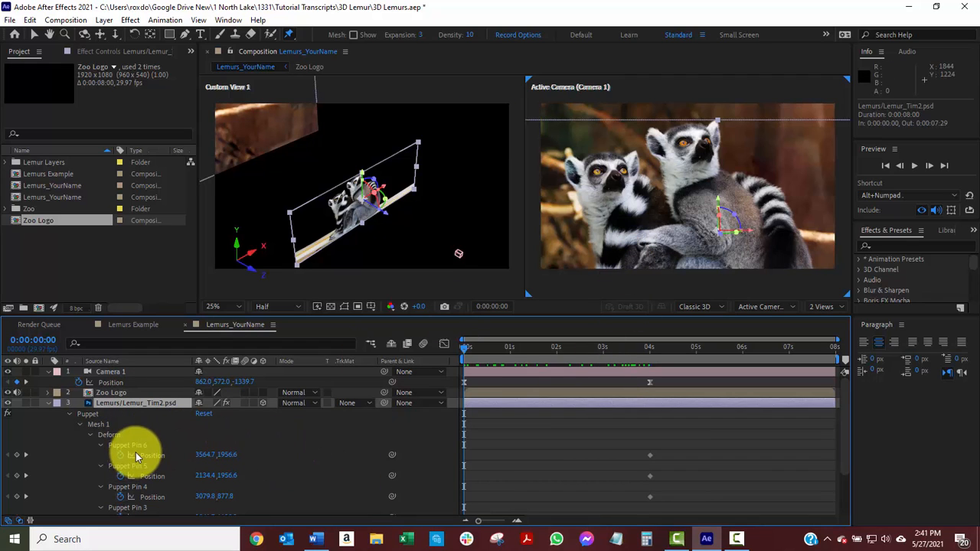
{"action": "scroll", "coordinate": [135, 453], "scroll_direction": "down", "scroll_amount": 3}
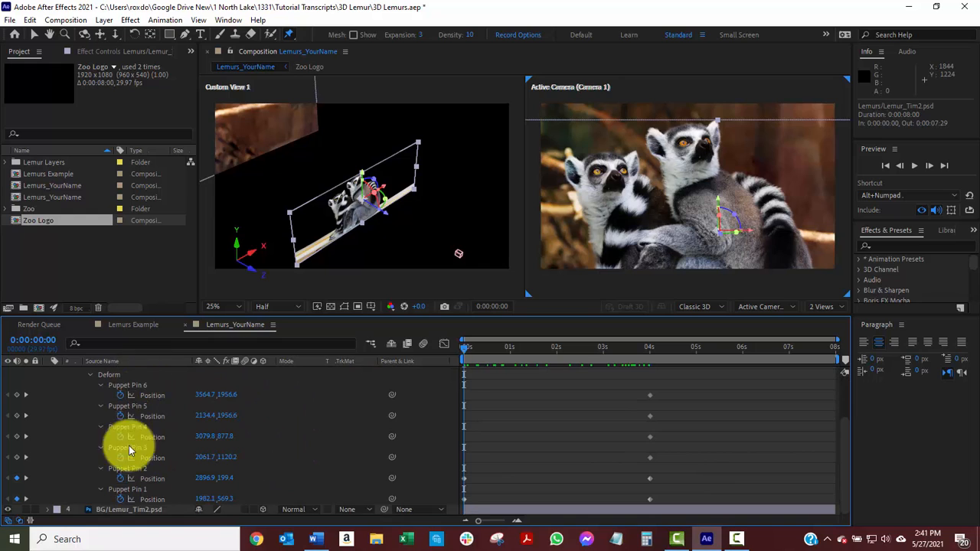
{"action": "scroll", "coordinate": [105, 379], "scroll_direction": "up", "scroll_amount": 2}
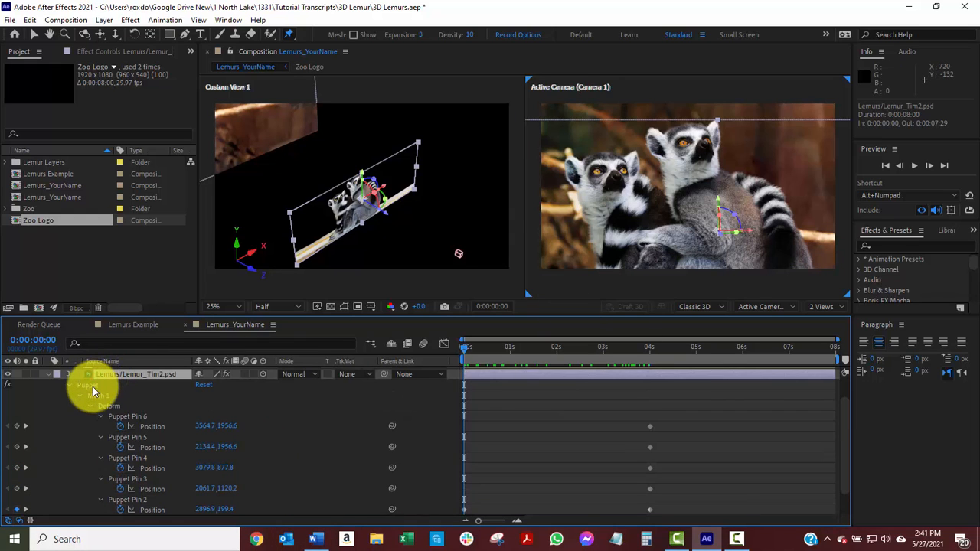
{"action": "left_click", "coordinate": [93, 386]}
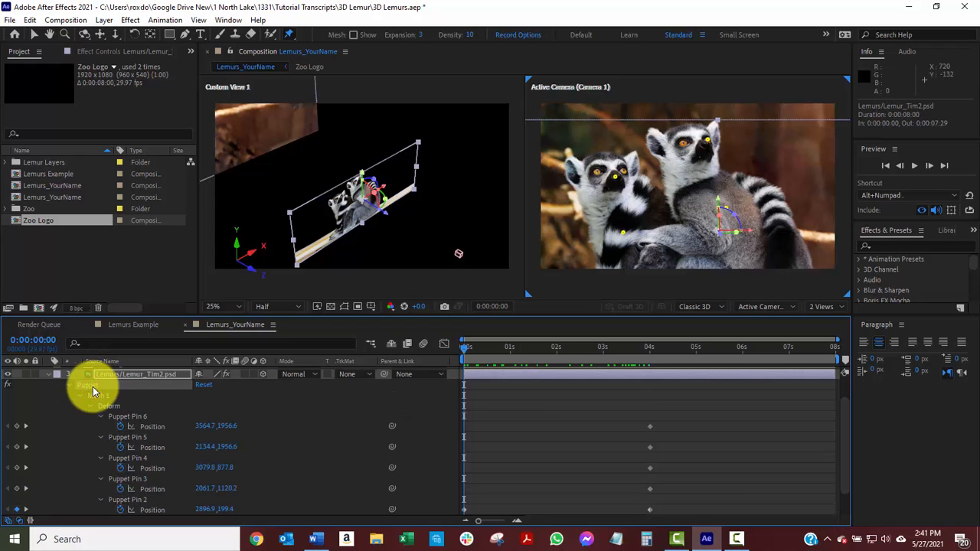
Step: Apply Easy Ease to both Position keyframes of Puppet Pin 1 on the smaller lemur's face
{"action": "left_click", "coordinate": [615, 177]}
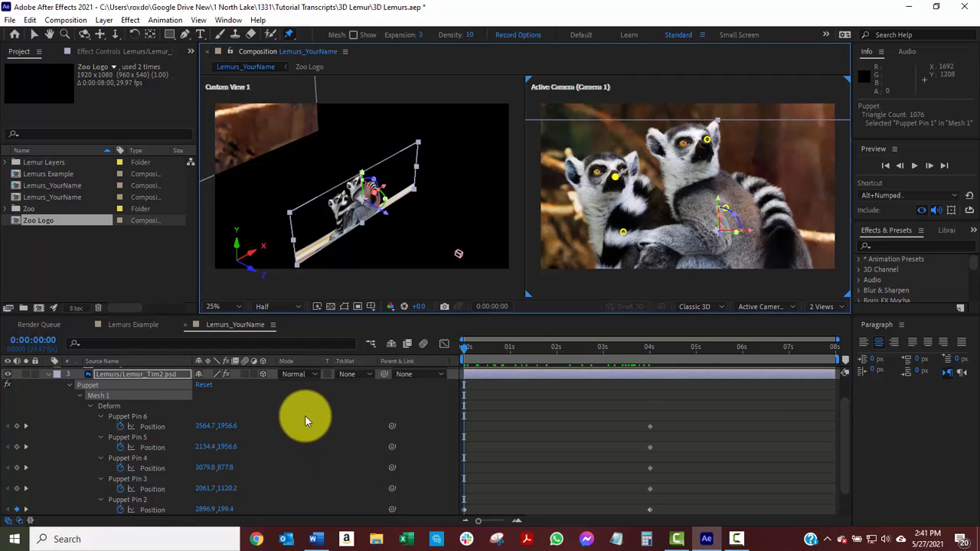
{"action": "scroll", "coordinate": [305, 417], "scroll_direction": "down", "scroll_amount": 2}
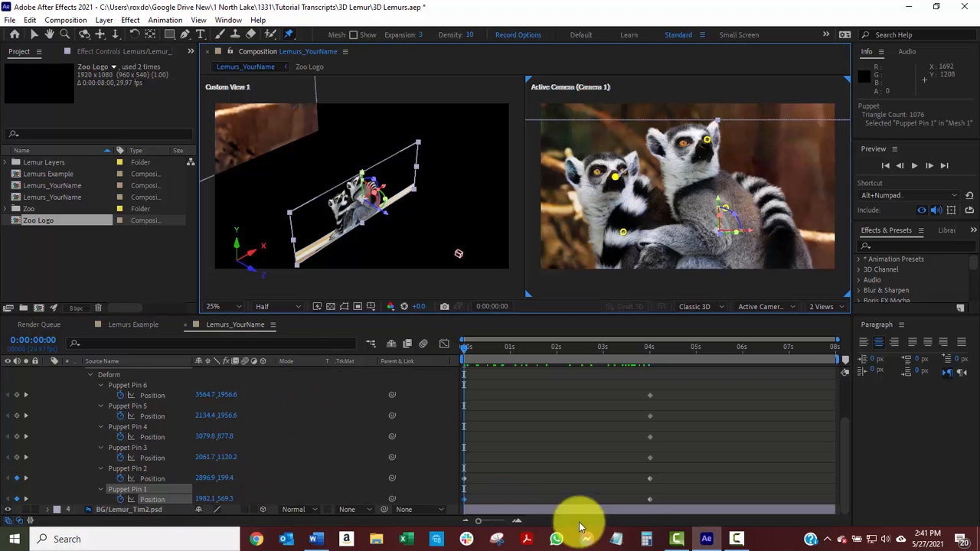
{"action": "left_click", "coordinate": [150, 503]}
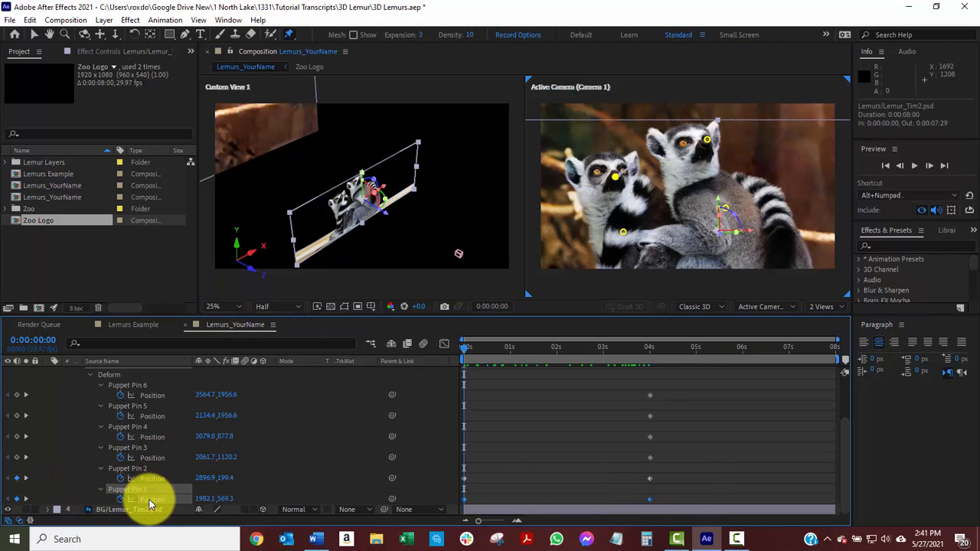
{"action": "right_click", "coordinate": [651, 500]}
{"action": "mouse_move", "coordinate": [676, 496]}
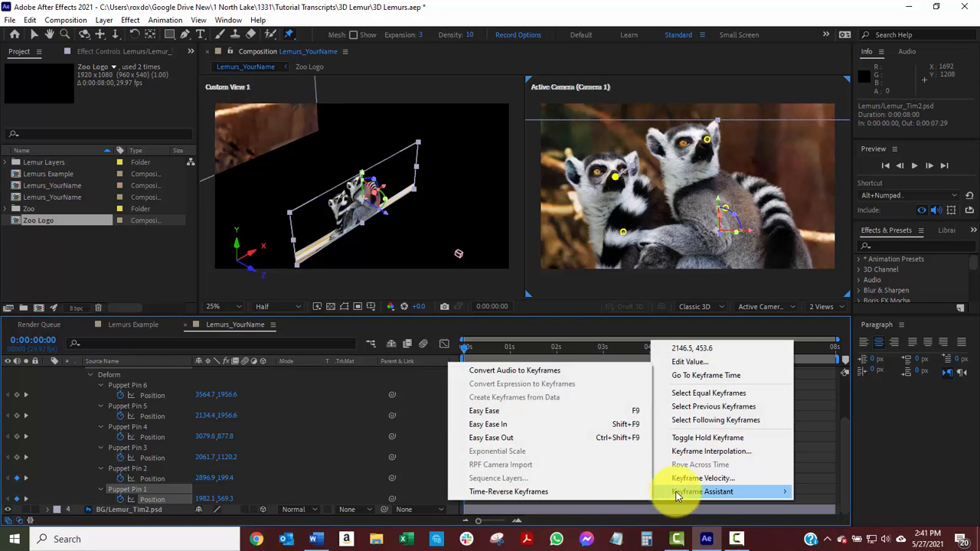
{"action": "left_click", "coordinate": [509, 410]}
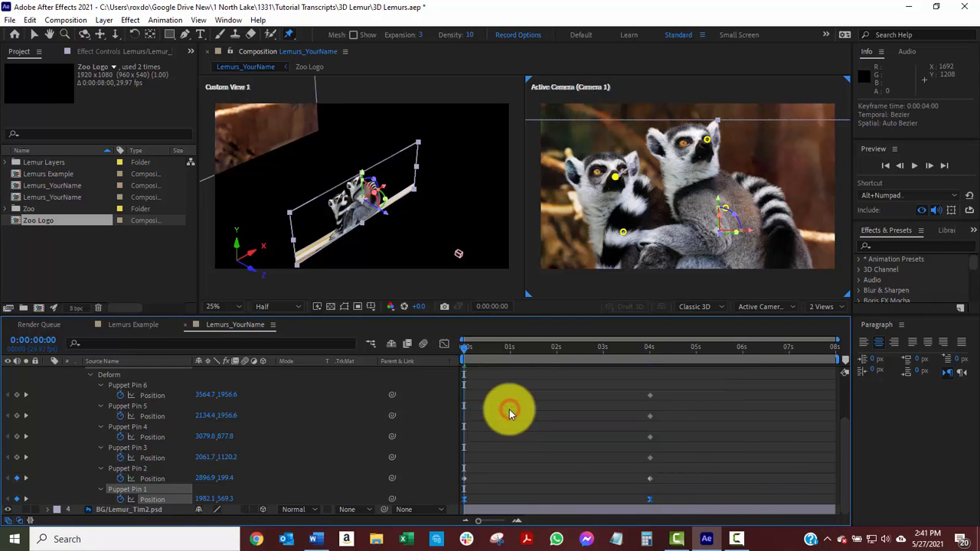
Step: Apply Easy Ease to both Position keyframes of Puppet Pin 2 on the taller lemur's face, and scrub through the animation
{"action": "left_click", "coordinate": [708, 142]}
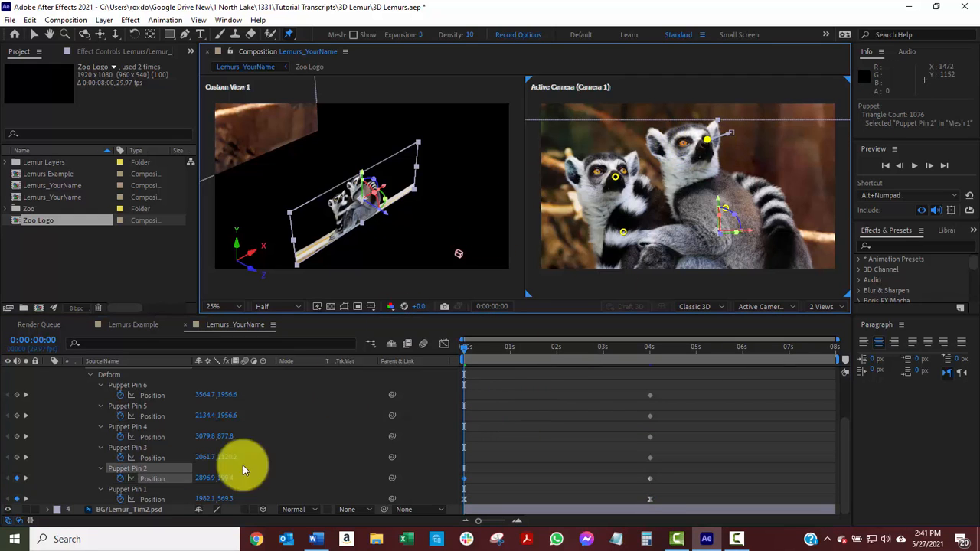
{"action": "left_click", "coordinate": [153, 478]}
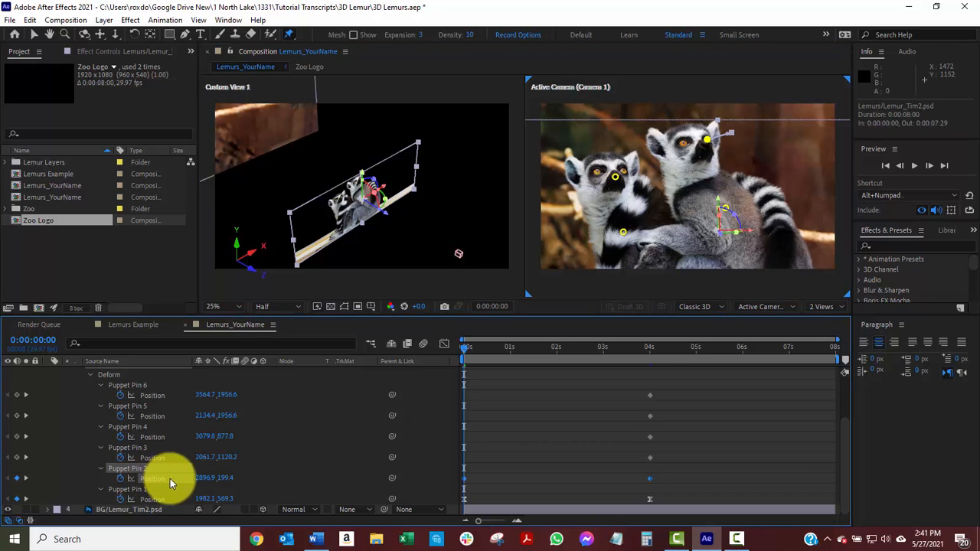
{"action": "right_click", "coordinate": [651, 480]}
{"action": "mouse_move", "coordinate": [672, 473]}
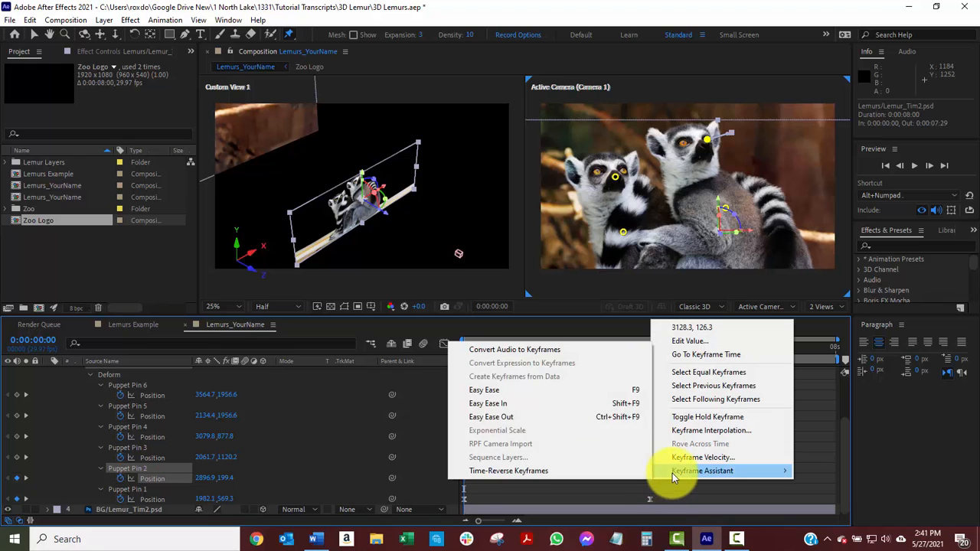
{"action": "left_click", "coordinate": [542, 391]}
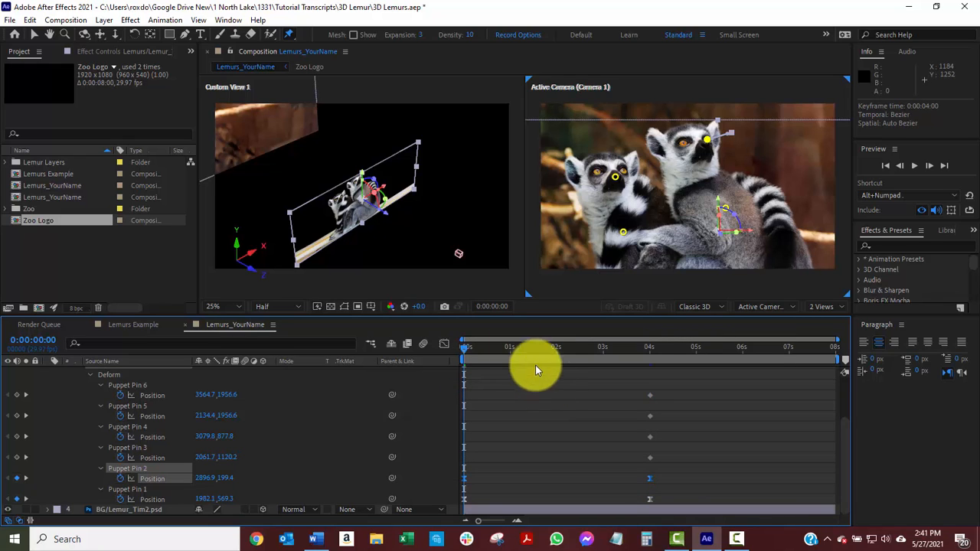
{"action": "left_click_drag", "start_coordinate": [464, 350], "coordinate": [654, 359]}
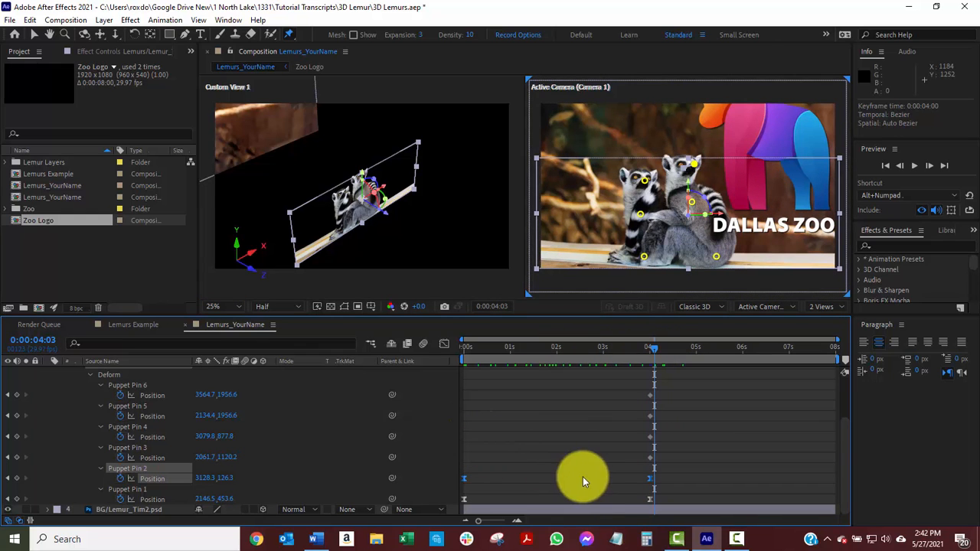
Step: Retime Puppet Pin 2's Position keyframes so the first sits at 0:00:00:26 and the last at about 3.6 seconds
{"action": "left_click", "coordinate": [466, 479]}
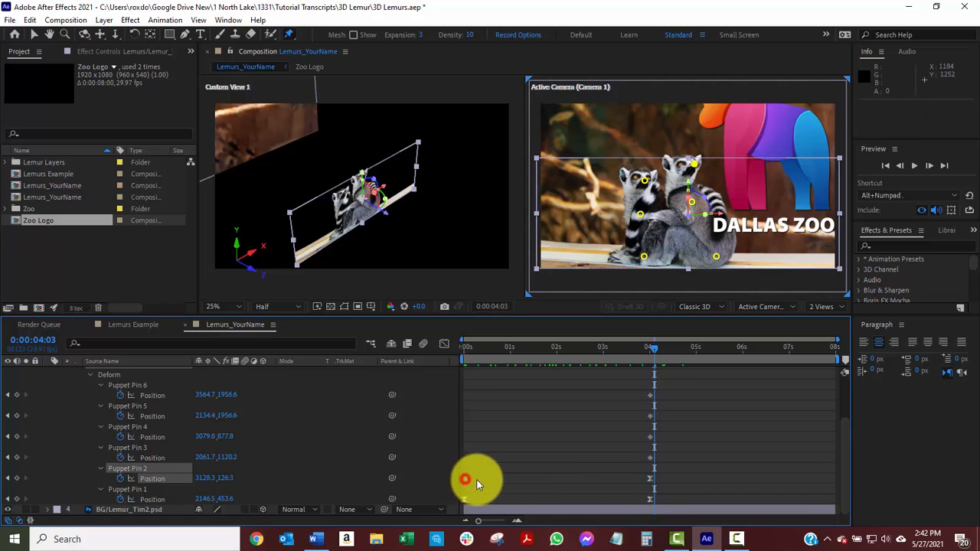
{"action": "left_click_drag", "start_coordinate": [465, 479], "coordinate": [507, 481]}
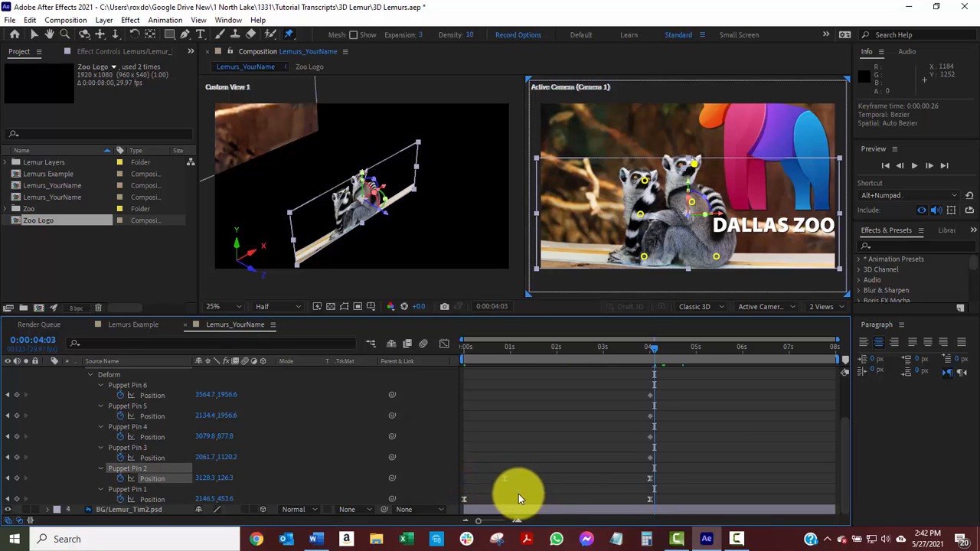
{"action": "left_click", "coordinate": [631, 481]}
Step: Retime Puppet Pin 1's Position keyframes so the first sits at 0:00:00:04 and the last at 0:00:03:05
{"action": "left_click_drag", "start_coordinate": [653, 501], "coordinate": [619, 501]}
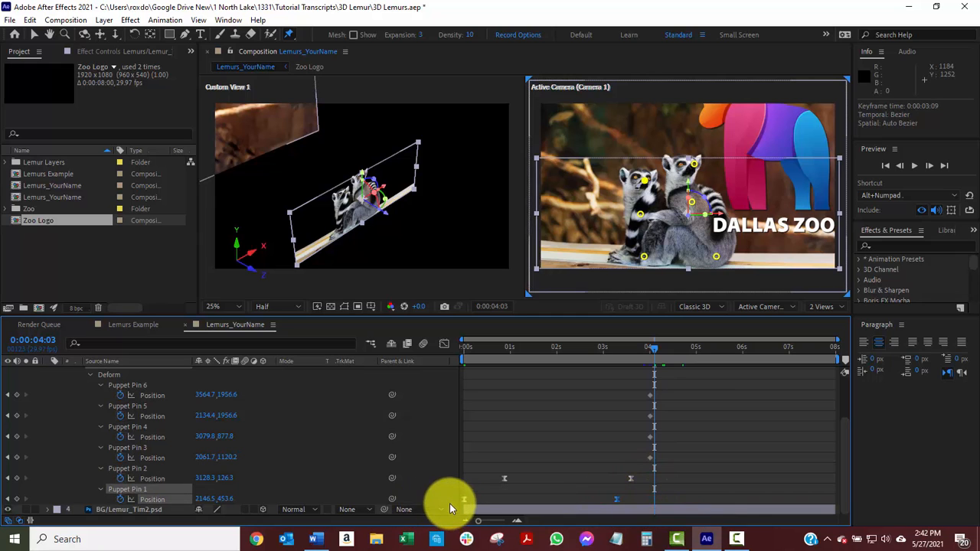
{"action": "left_click_drag", "start_coordinate": [463, 501], "coordinate": [470, 501]}
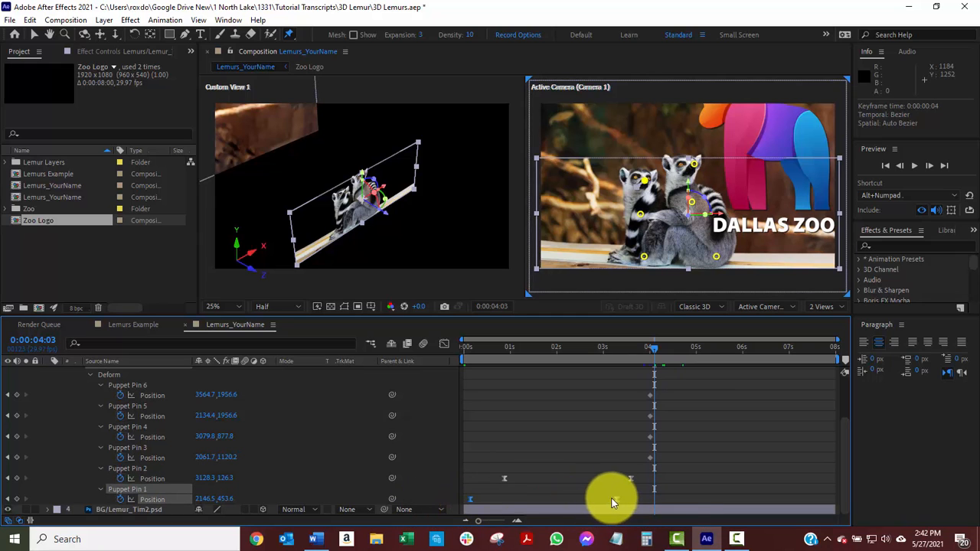
{"action": "left_click_drag", "start_coordinate": [619, 503], "coordinate": [610, 503]}
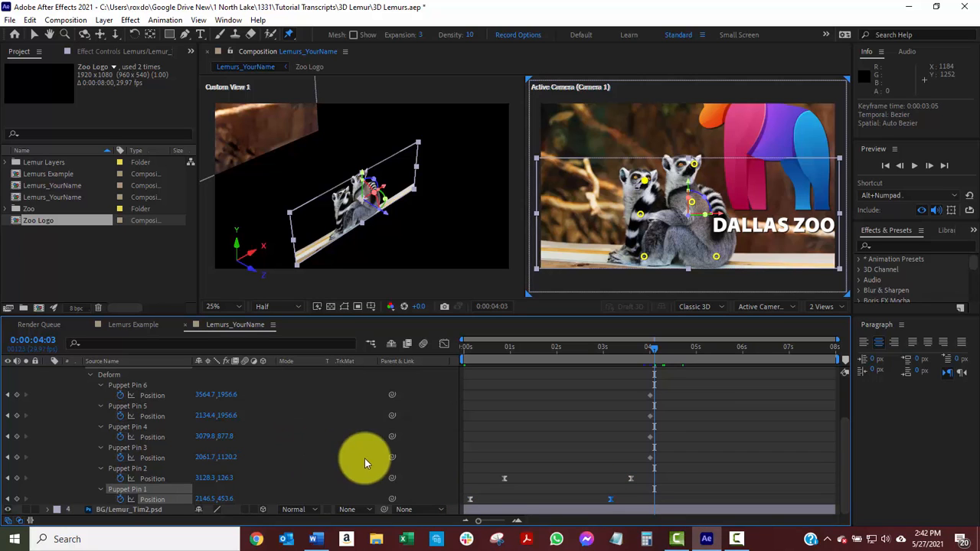
Step: Reshape Puppet Pin 1's Position speed curve in the Graph Editor so the speed peaks late, at about 2.7 seconds
{"action": "left_click", "coordinate": [143, 491]}
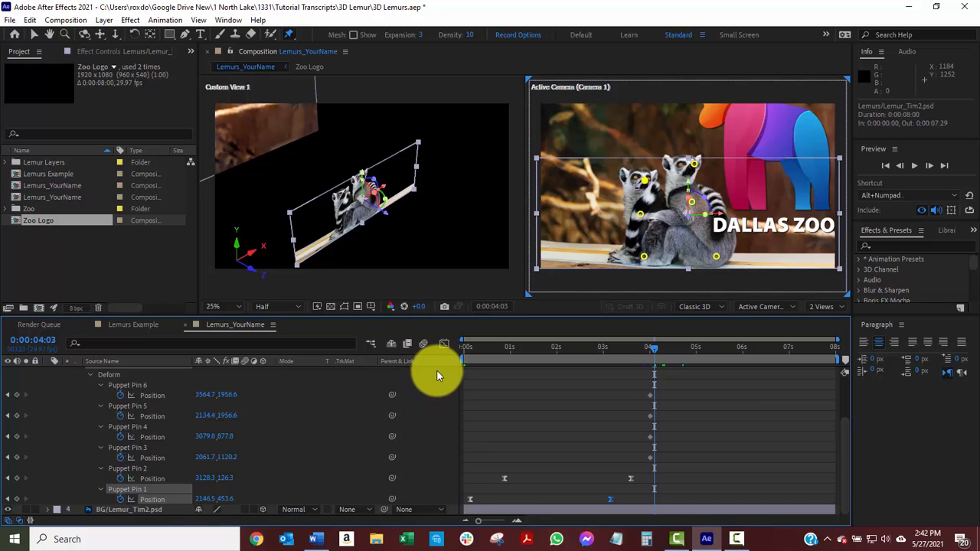
{"action": "left_click", "coordinate": [153, 503]}
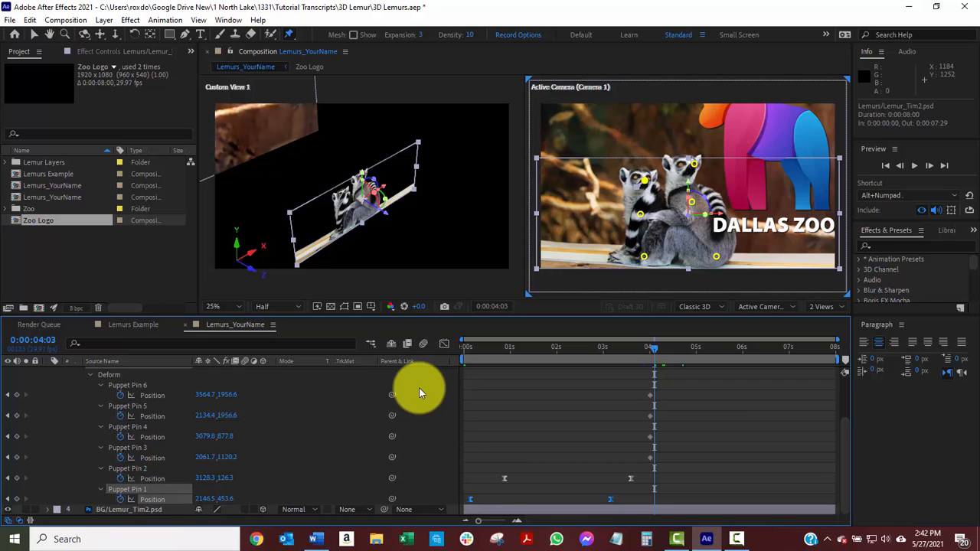
{"action": "left_click", "coordinate": [445, 347]}
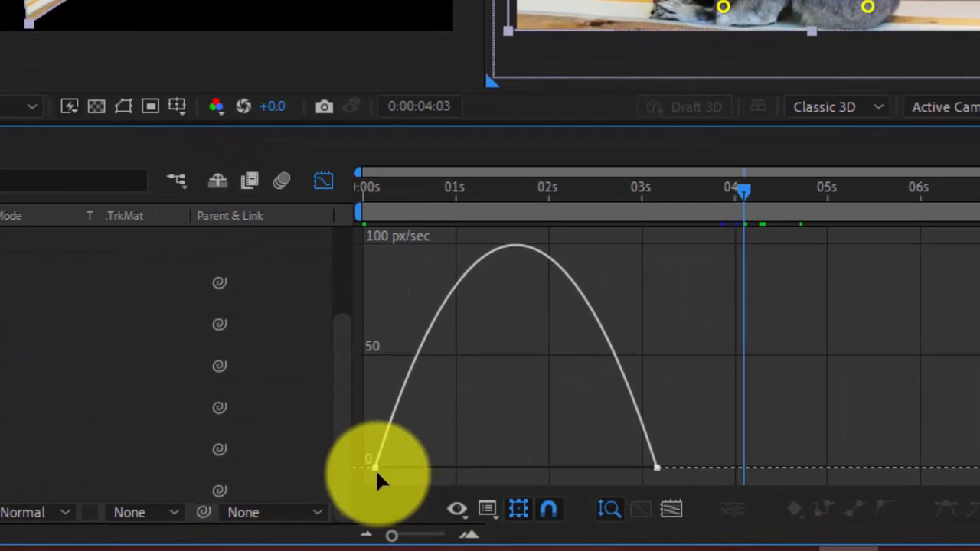
{"action": "left_click", "coordinate": [374, 467]}
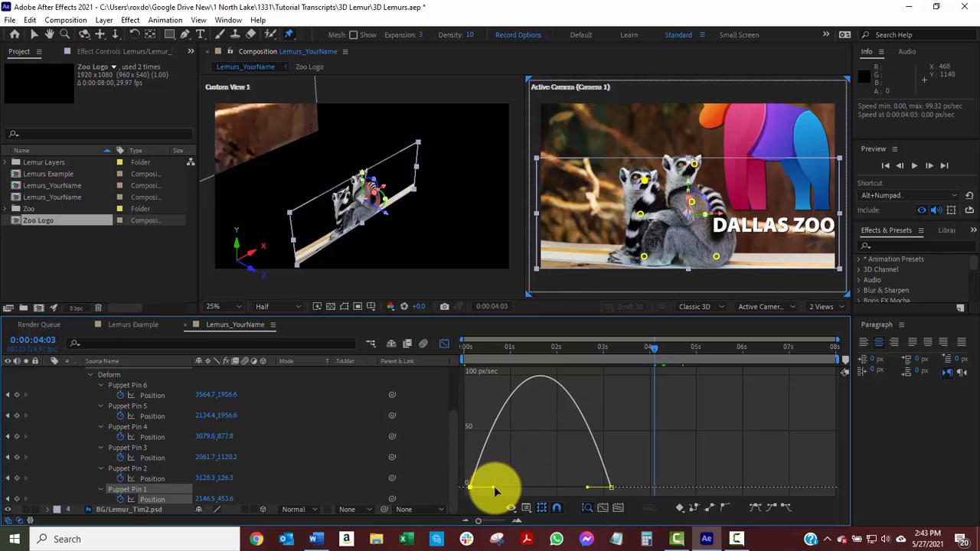
{"action": "left_click_drag", "start_coordinate": [494, 486], "coordinate": [594, 490]}
{"action": "mouse_move", "coordinate": [471, 489]}
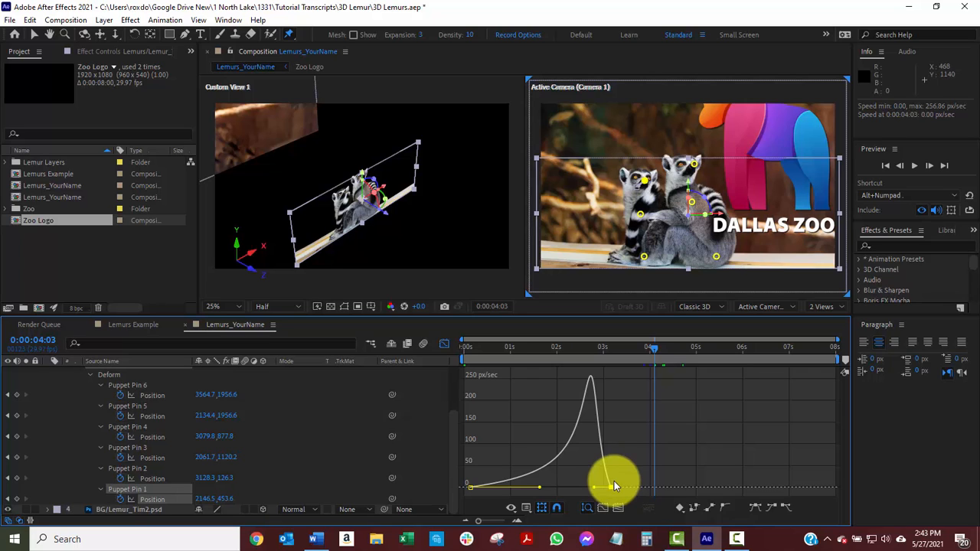
Step: Skew Puppet Pin 2's Position speed curve towards its last keyframe, with the peak at about 3.2 seconds
{"action": "left_click", "coordinate": [150, 478]}
{"action": "left_click", "coordinate": [505, 484]}
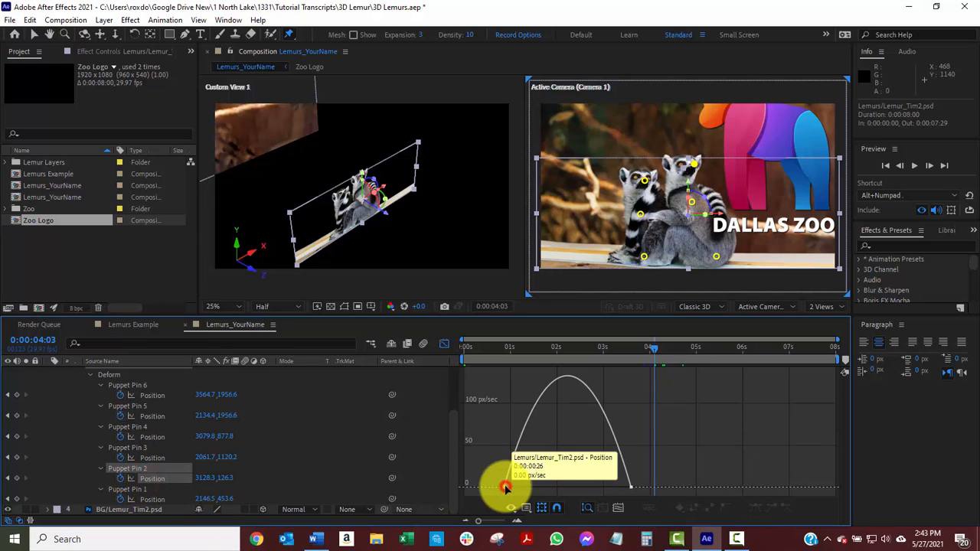
{"action": "left_click_drag", "start_coordinate": [524, 485], "coordinate": [618, 487]}
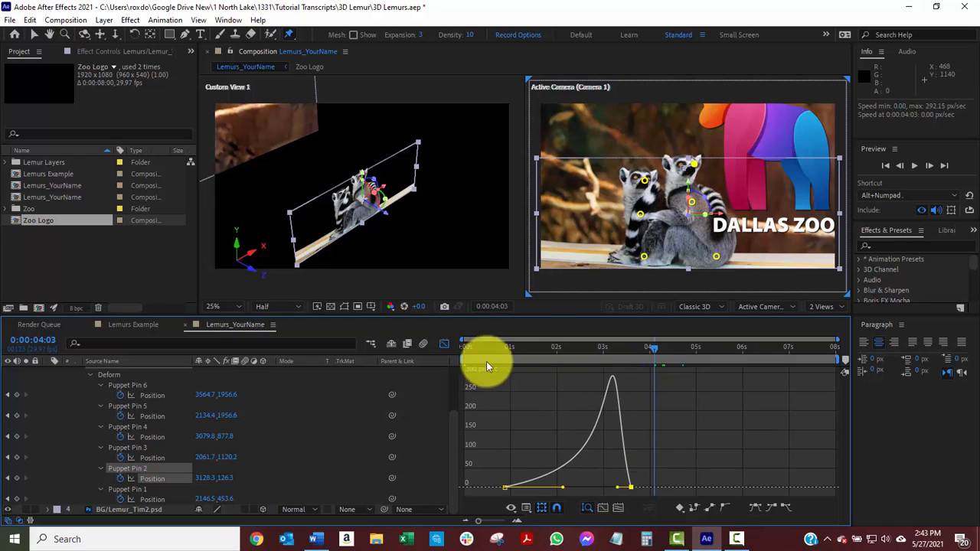
Step: Collapse the lemur and camera layers and close the Graph Editor, then scrub the animation to its end at 0:00:07:29
{"action": "scroll", "coordinate": [404, 464], "scroll_direction": "up", "scroll_amount": 3}
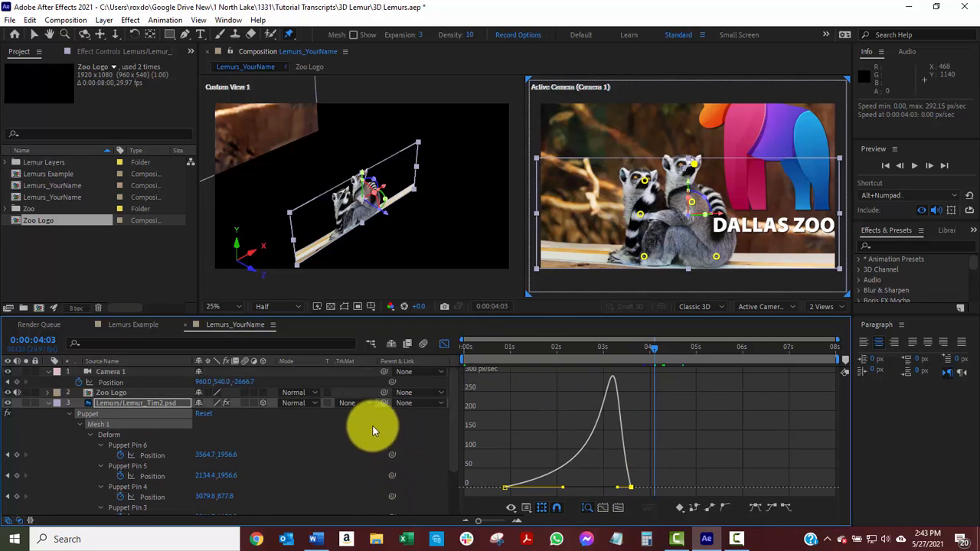
{"action": "left_click", "coordinate": [48, 404]}
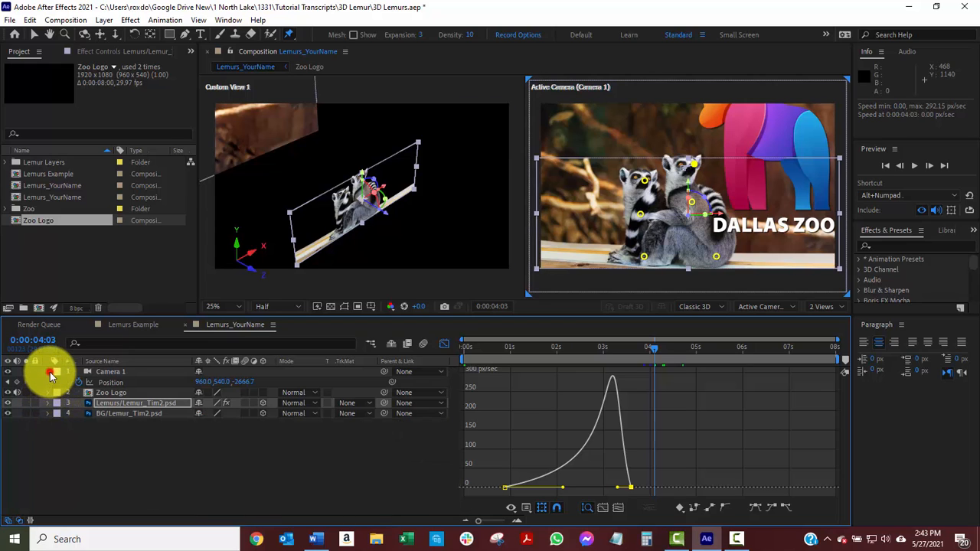
{"action": "left_click", "coordinate": [49, 373]}
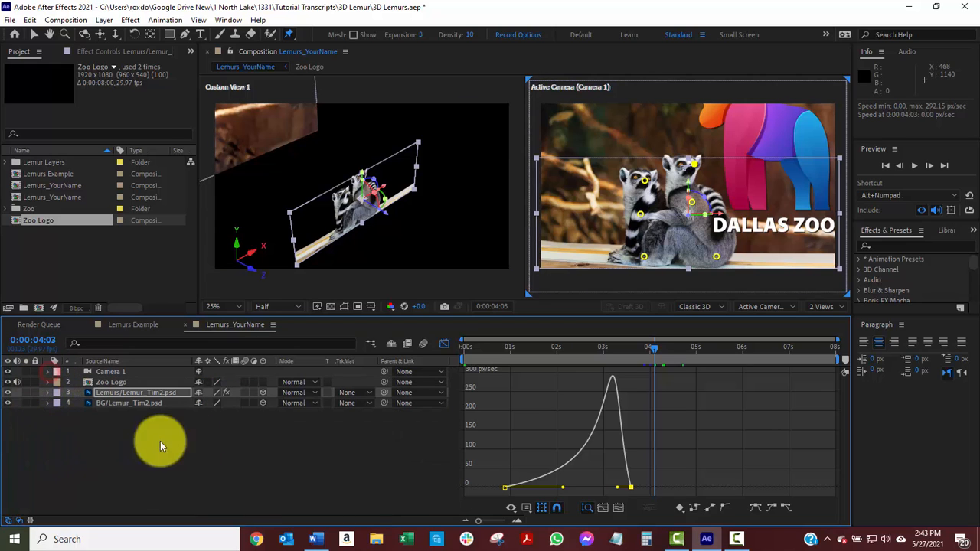
{"action": "left_click", "coordinate": [444, 344]}
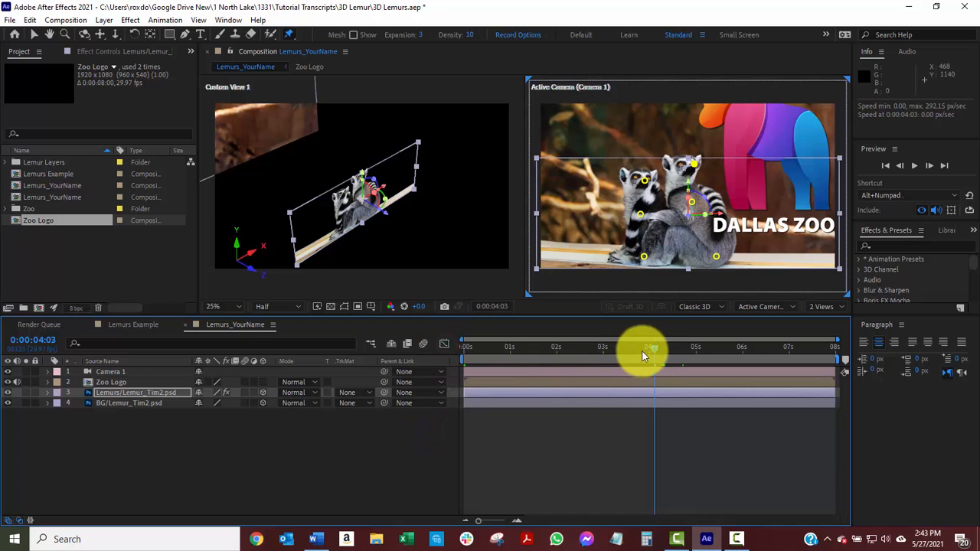
{"action": "left_click_drag", "start_coordinate": [655, 350], "coordinate": [839, 366]}
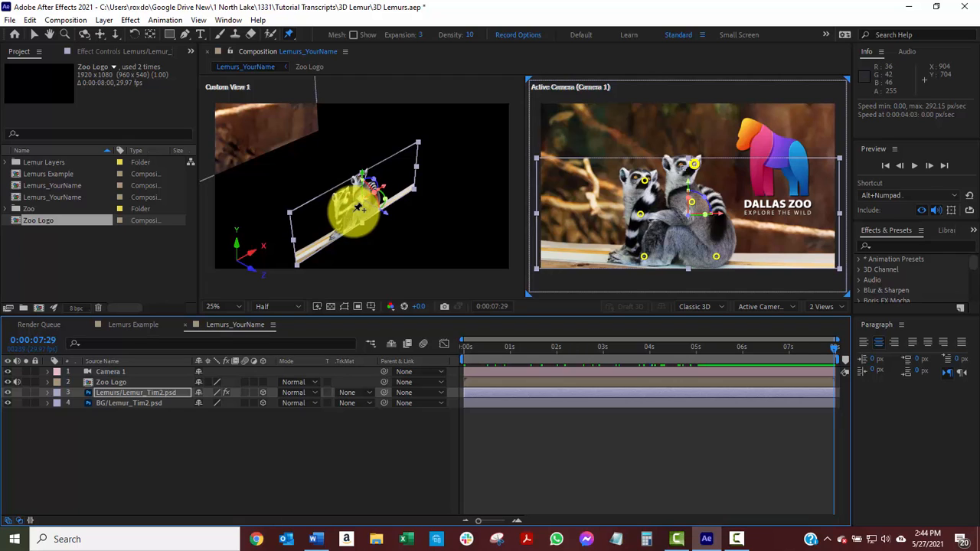
Step: Set the Auto-Orientation of the lemur and BG layers to Orient Towards Camera, and scrub the animation from the start to 0:00:05:00
{"action": "left_click", "coordinate": [106, 403], "text": "shift"}
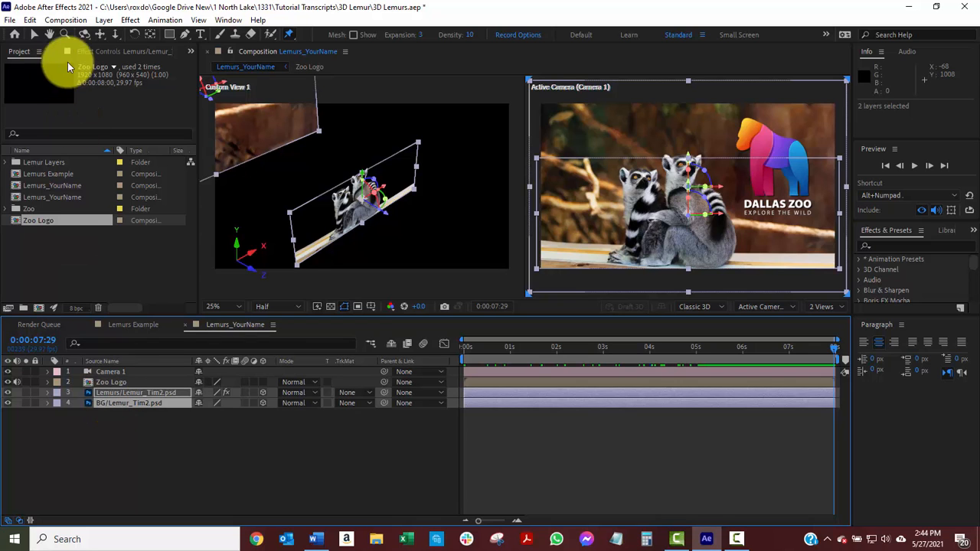
{"action": "left_click", "coordinate": [103, 21]}
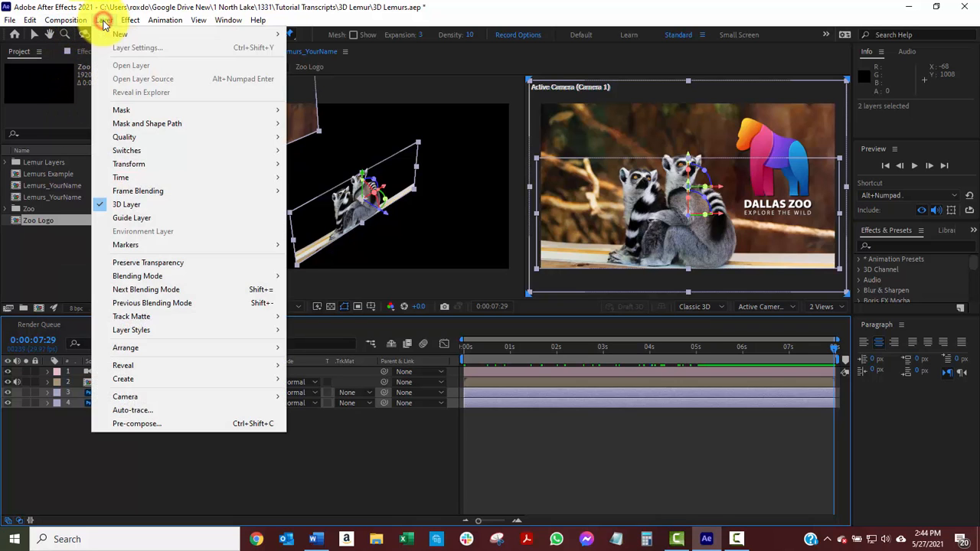
{"action": "mouse_move", "coordinate": [155, 164]}
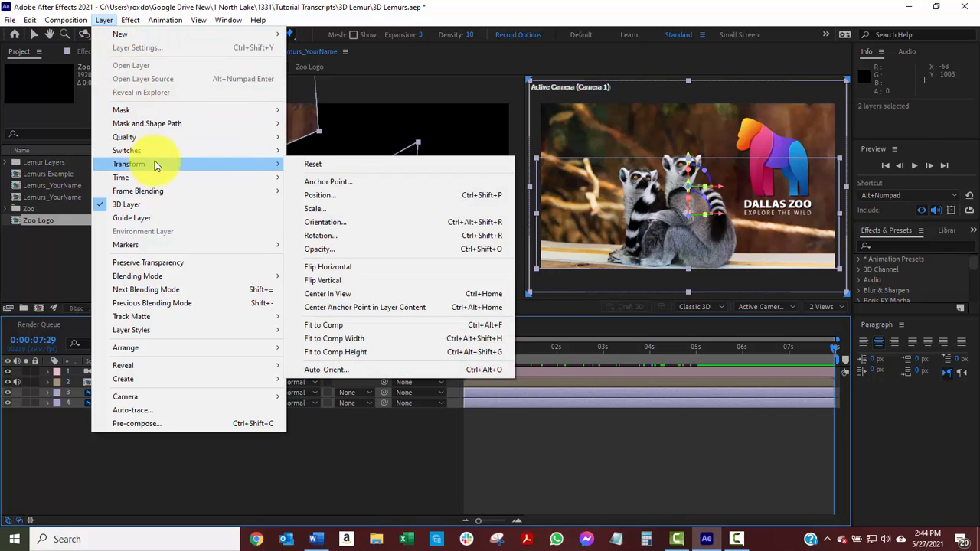
{"action": "left_click", "coordinate": [335, 370]}
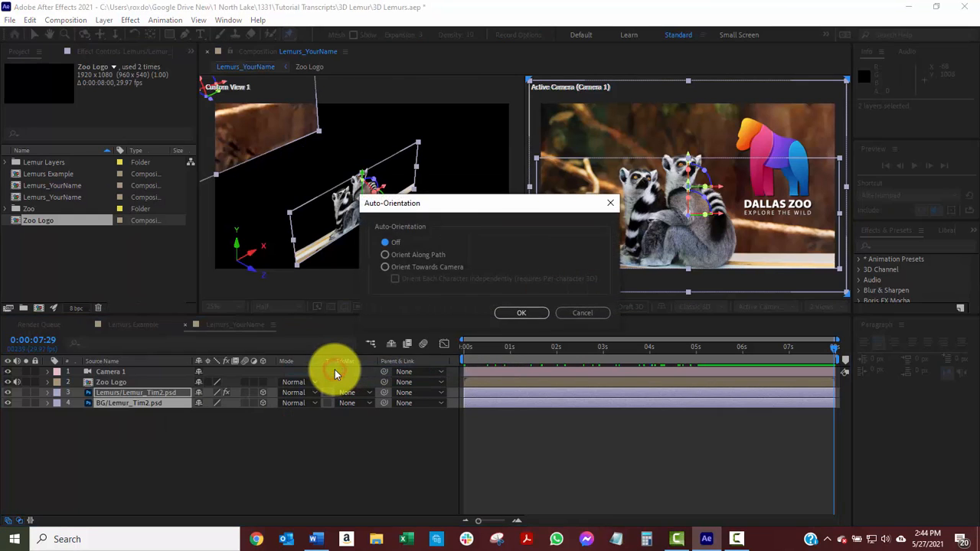
{"action": "left_click", "coordinate": [385, 267]}
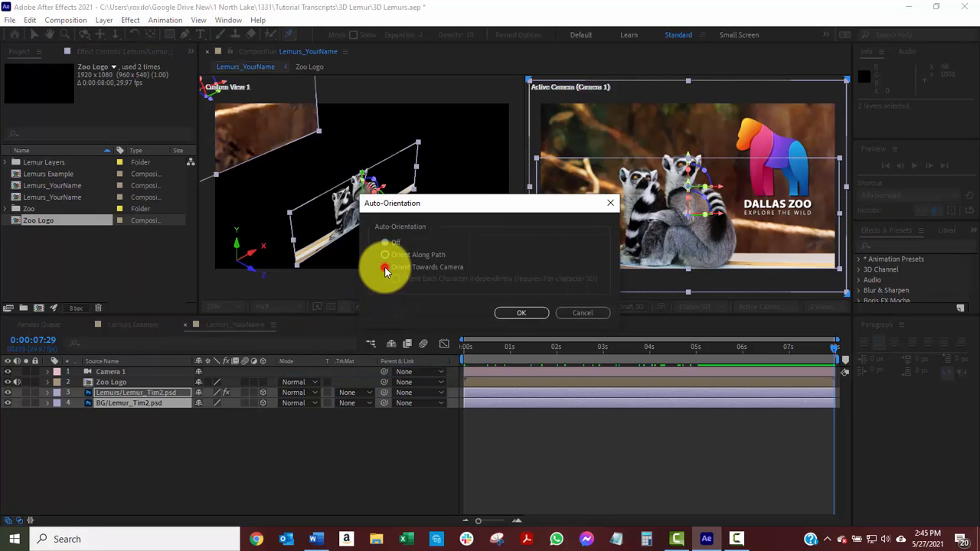
{"action": "left_click", "coordinate": [525, 313]}
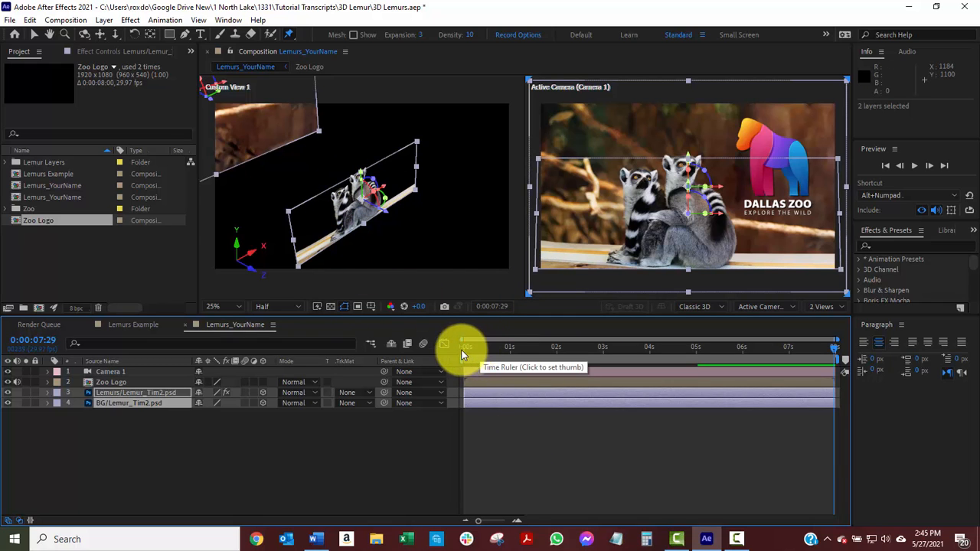
{"action": "left_click_drag", "start_coordinate": [463, 352], "coordinate": [696, 367]}
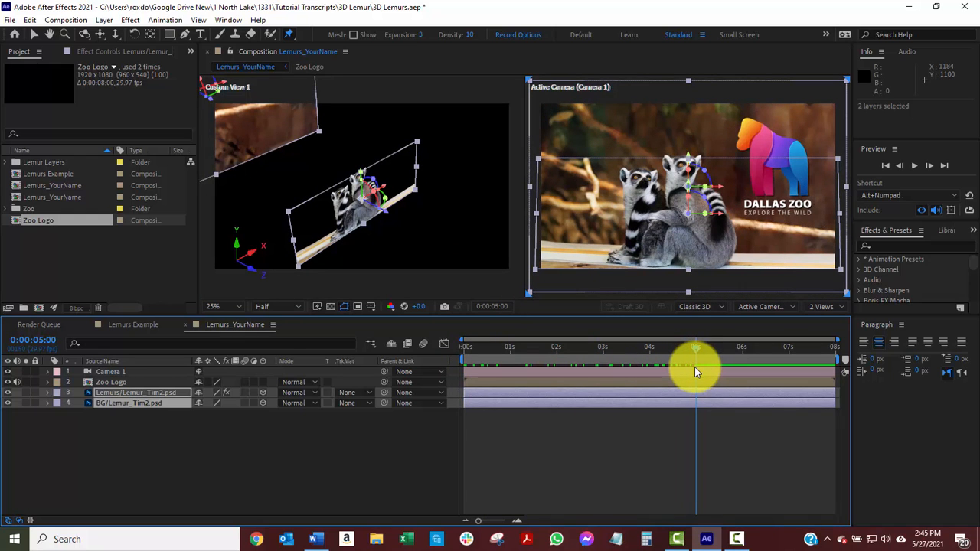